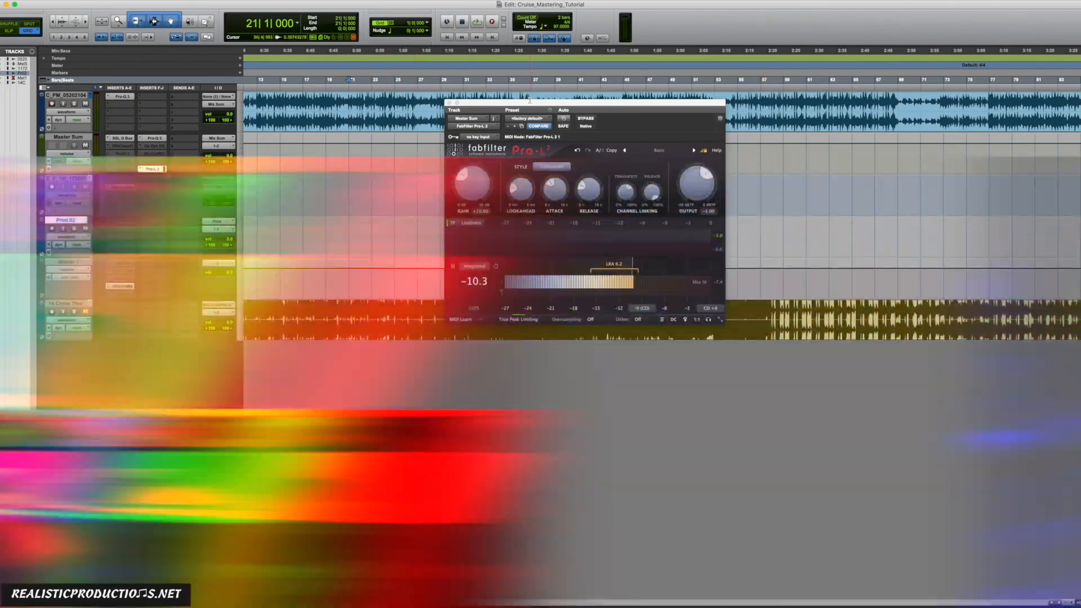
Step: Open the SSL bus compressor and Pro-Q 3 inserts on the Master Sum track and arrange them around the Pro-L 2 window
left_click_drag(530, 101, 401, 104)
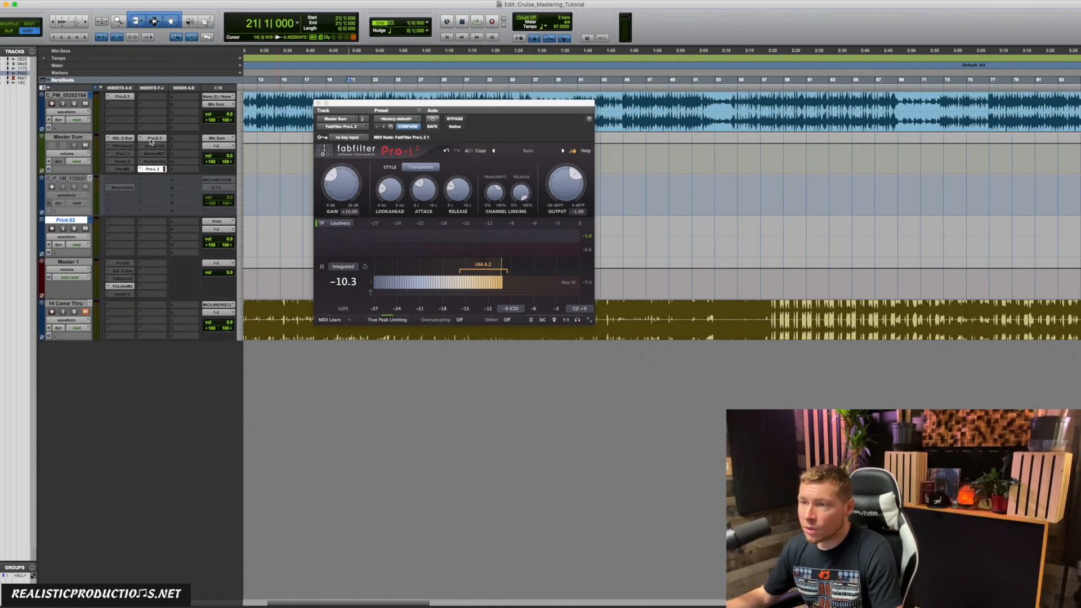
left_click(129, 140)
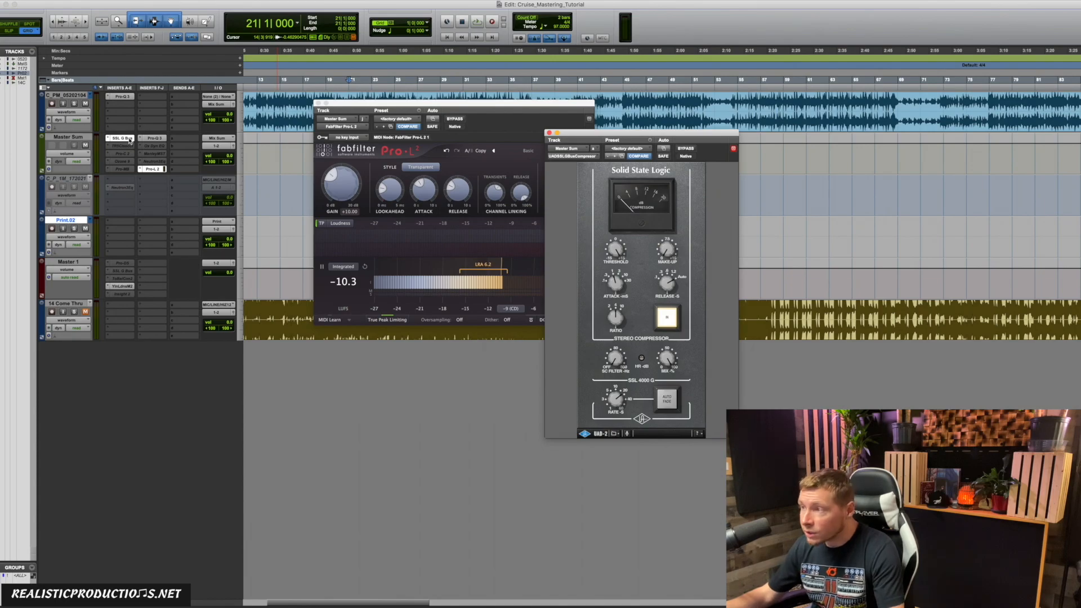
left_click_drag(718, 138, 663, 104)
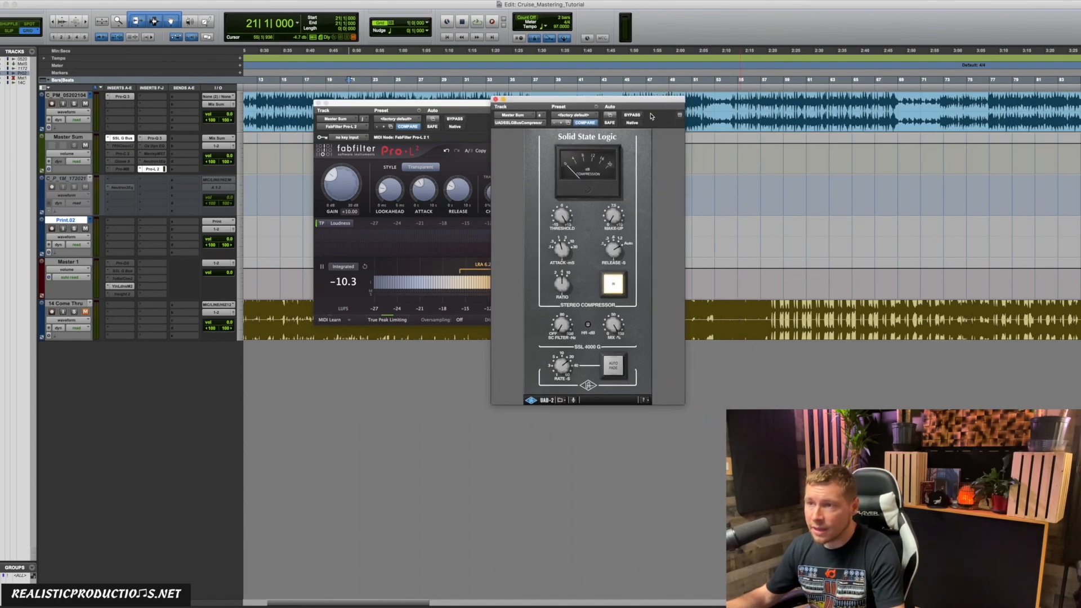
left_click(154, 138)
left_click_drag(197, 5, 397, 280)
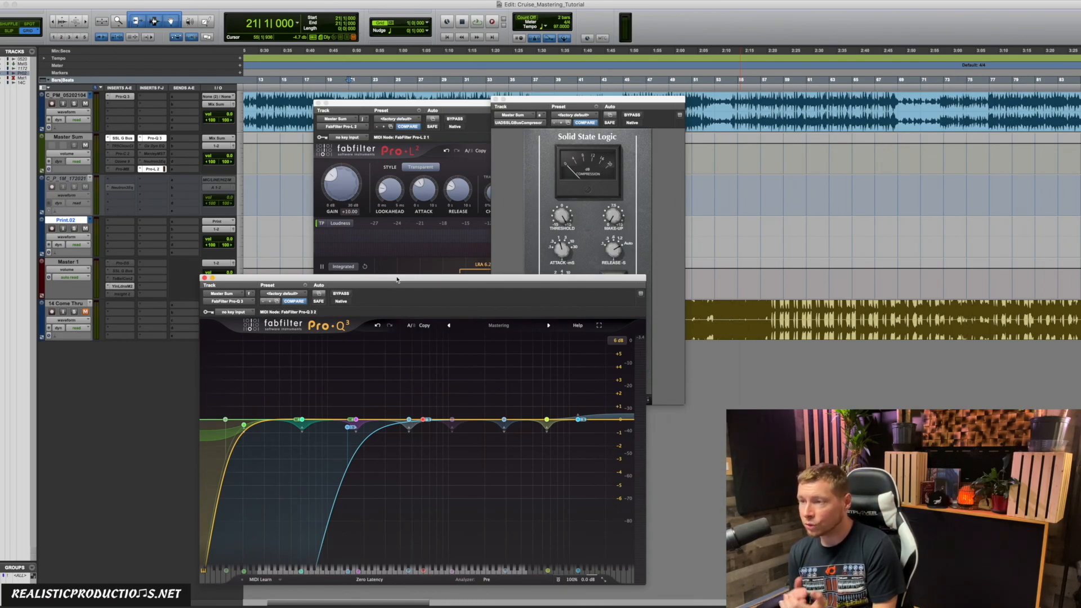
left_click(510, 207)
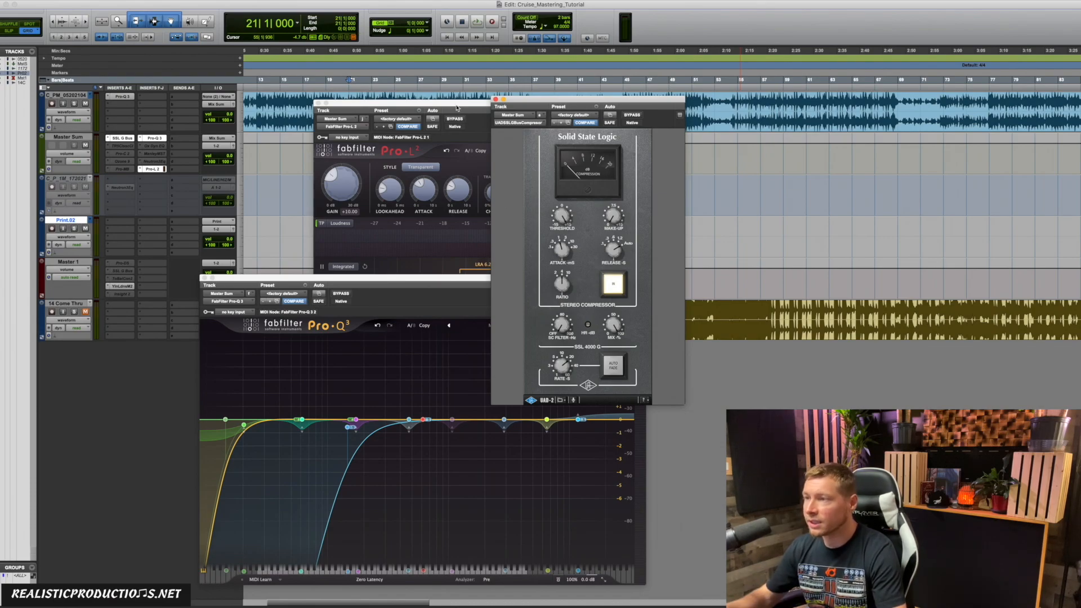
left_click(405, 289)
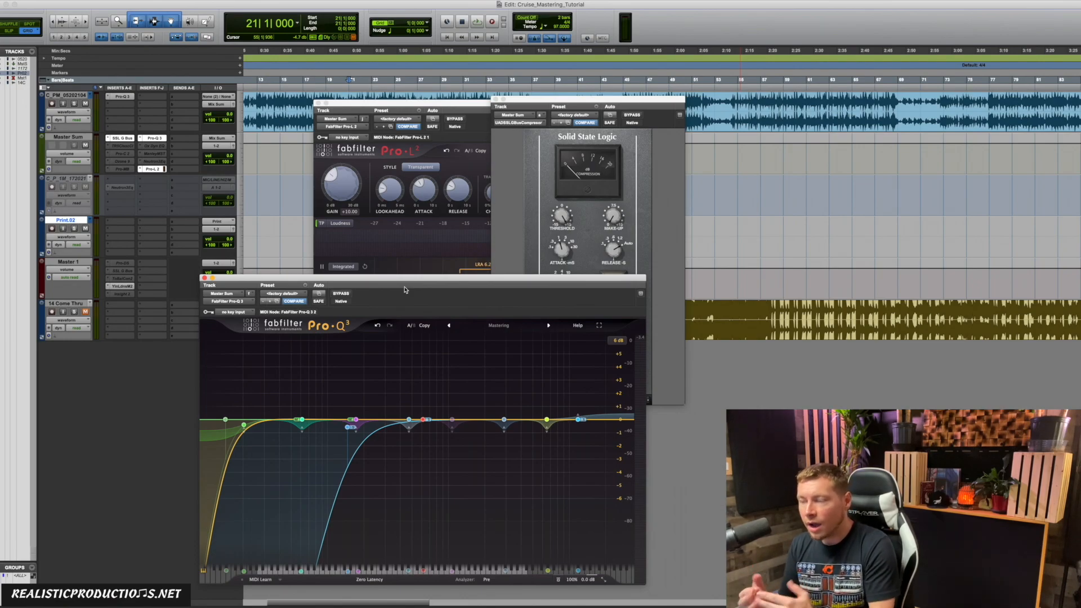
left_click(474, 127)
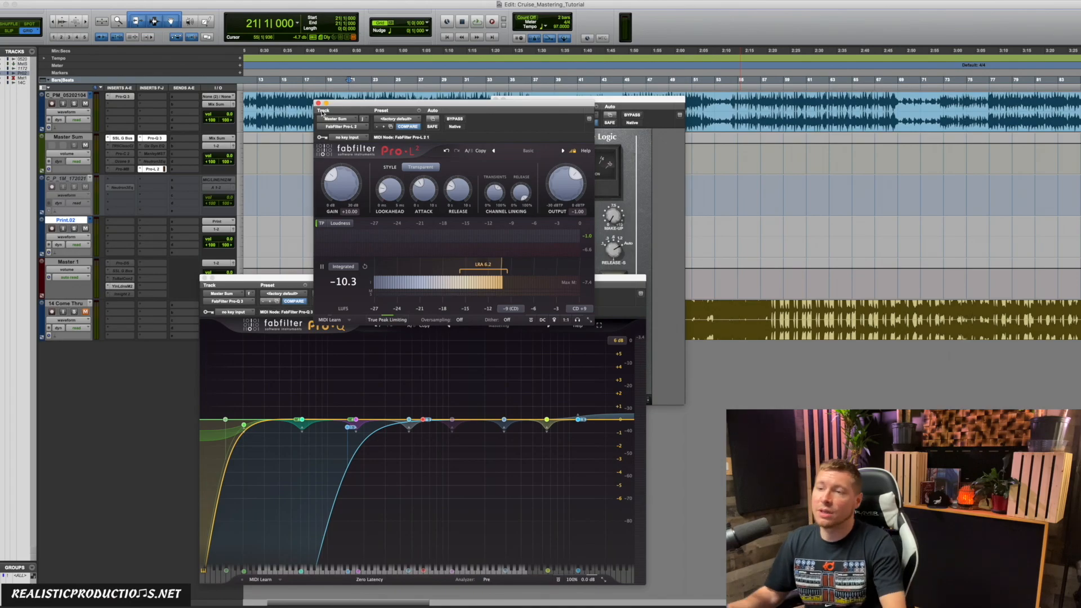
Step: Open the Youlean Loudness Meter on Master 1, compare its integrated loudness with the Pro-L 2 reading, and close the meter
left_click(123, 287)
left_click_drag(140, 5, 682, 195)
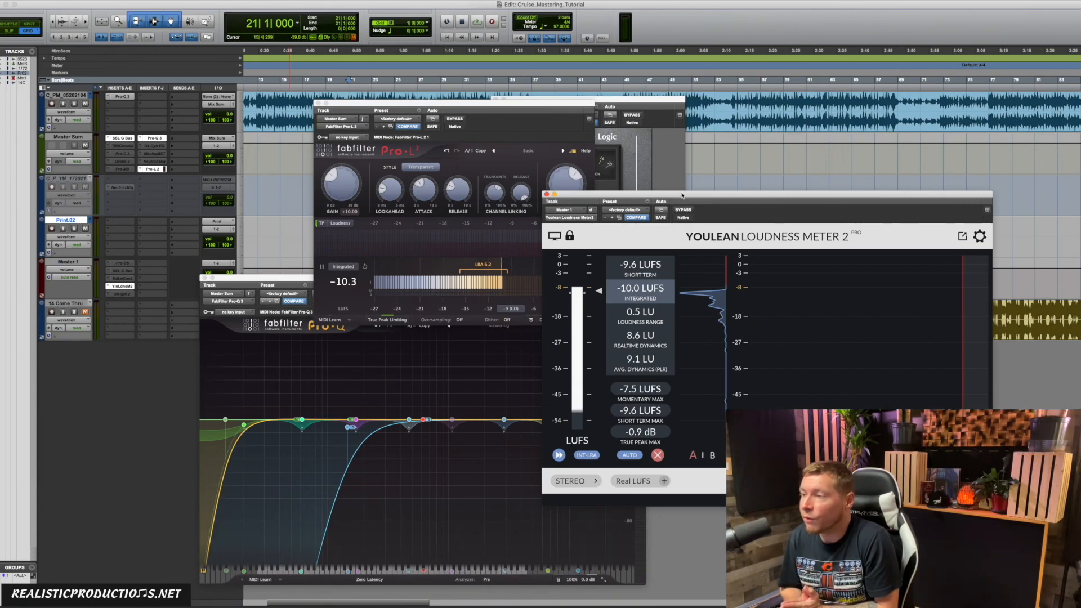
left_click_drag(681, 196, 452, 143)
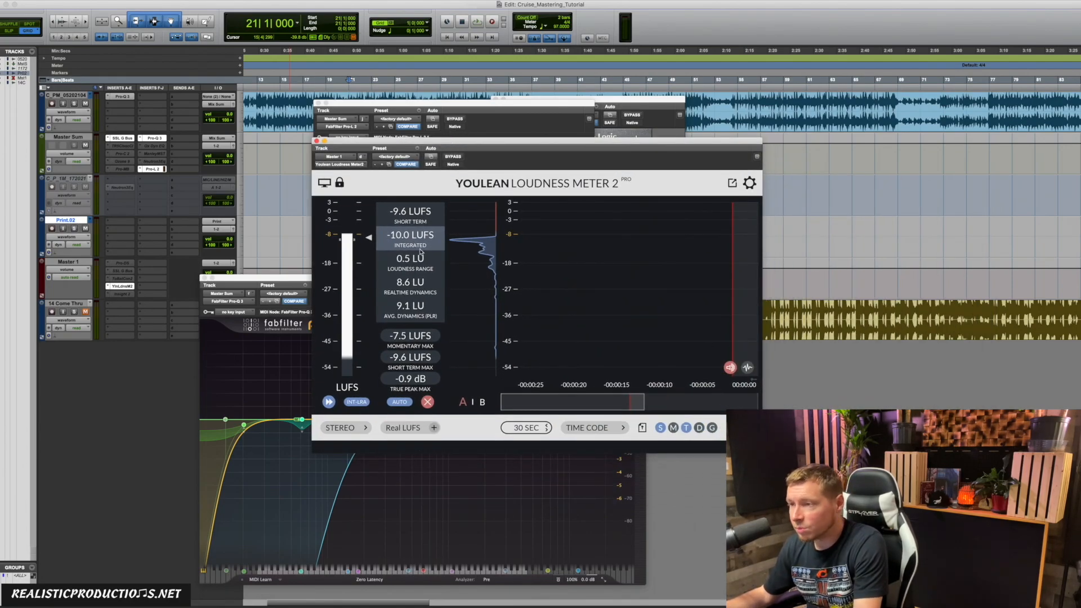
left_click(518, 117)
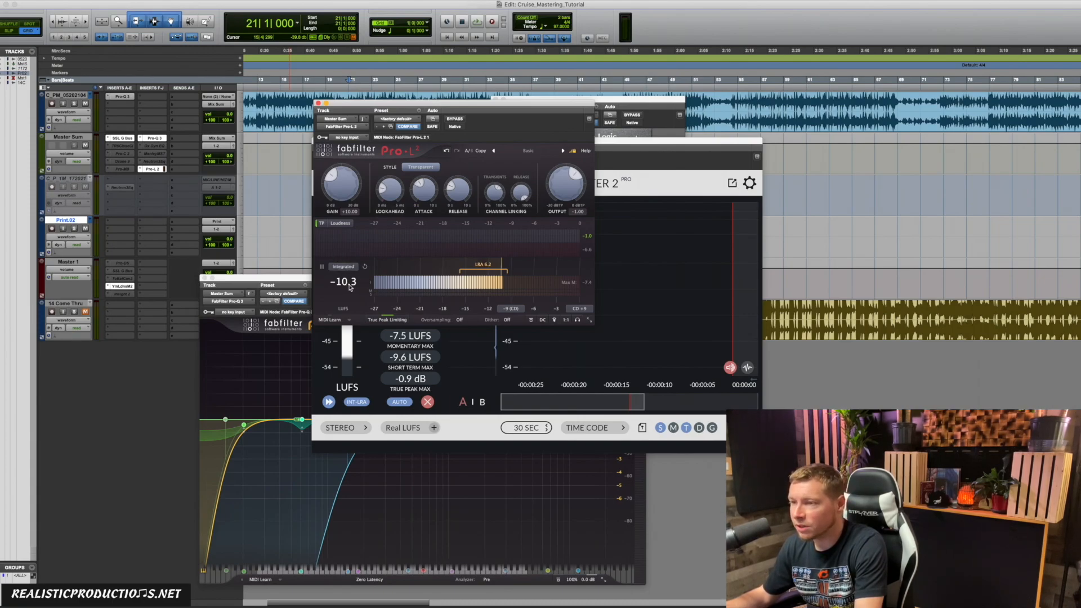
left_click(628, 164)
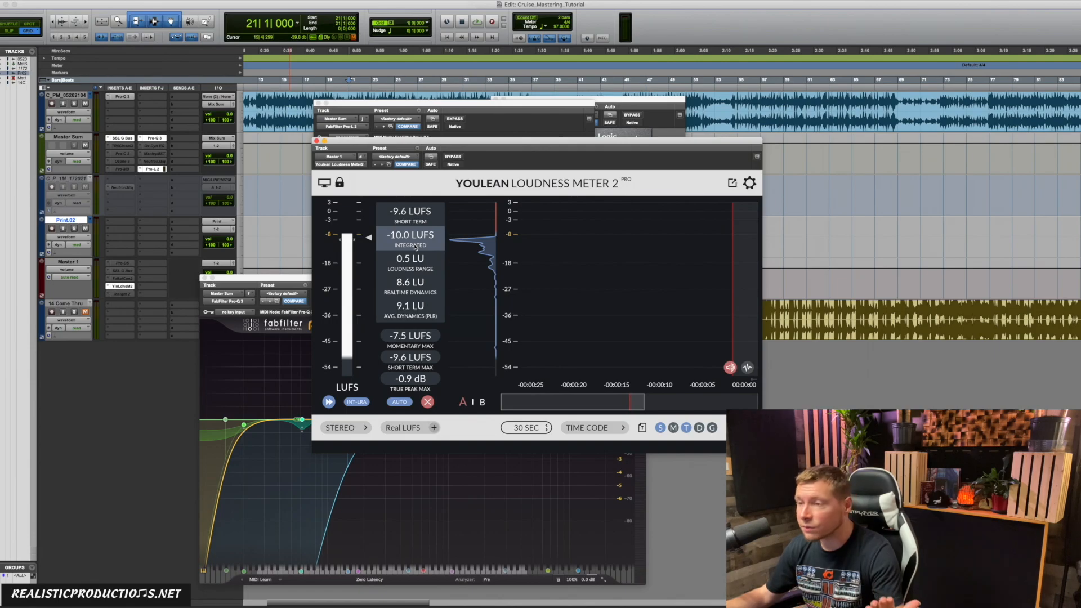
left_click(318, 142)
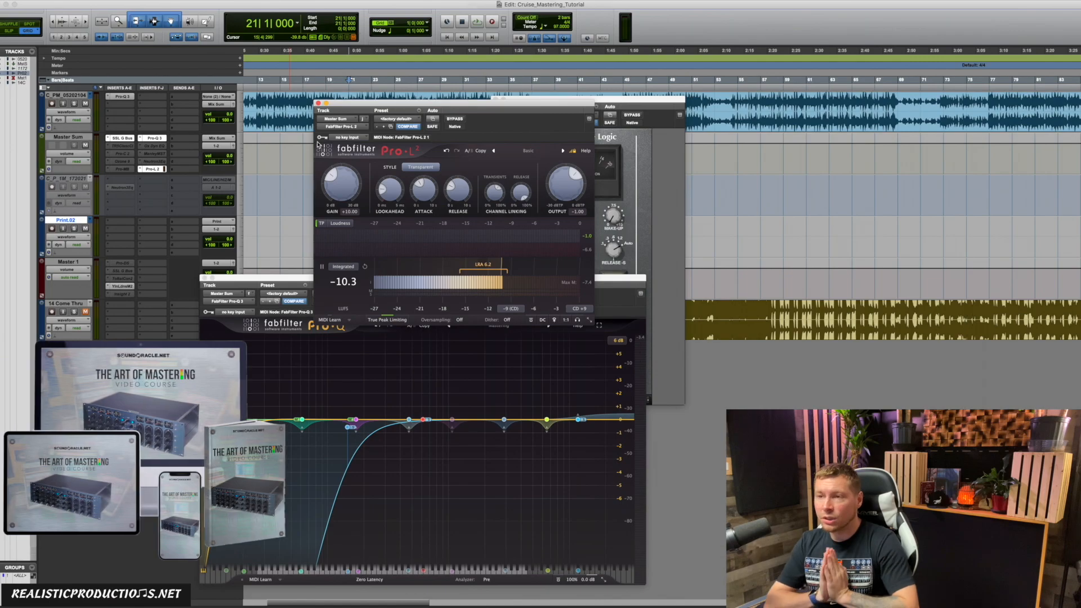
Step: Inspect the T-RackS Classic Clipper insert on the Master Sum track and close its window
left_click(123, 146, "ctrl+super")
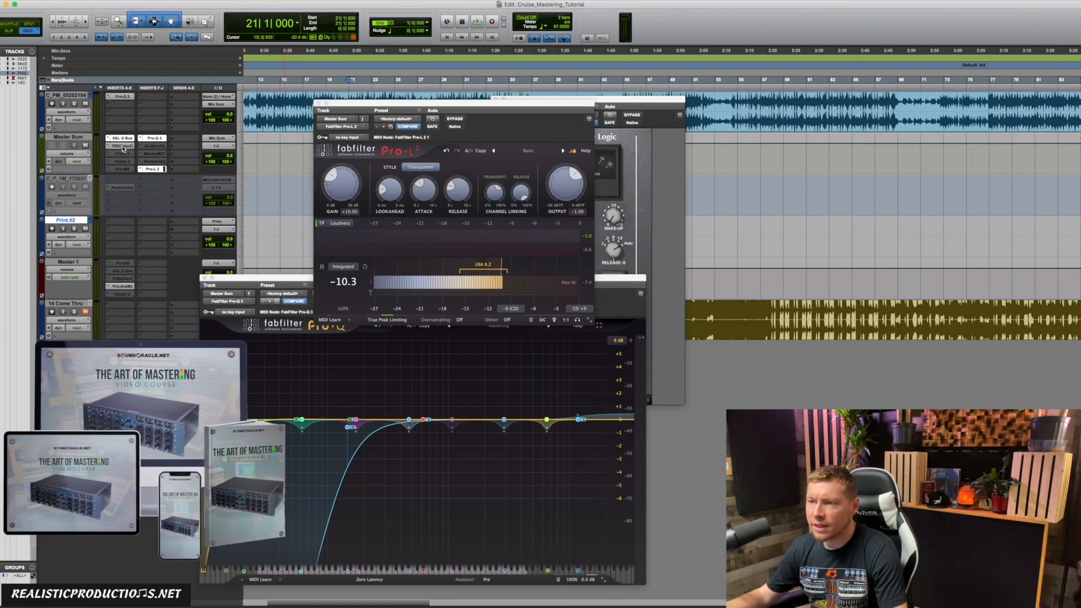
left_click(122, 148)
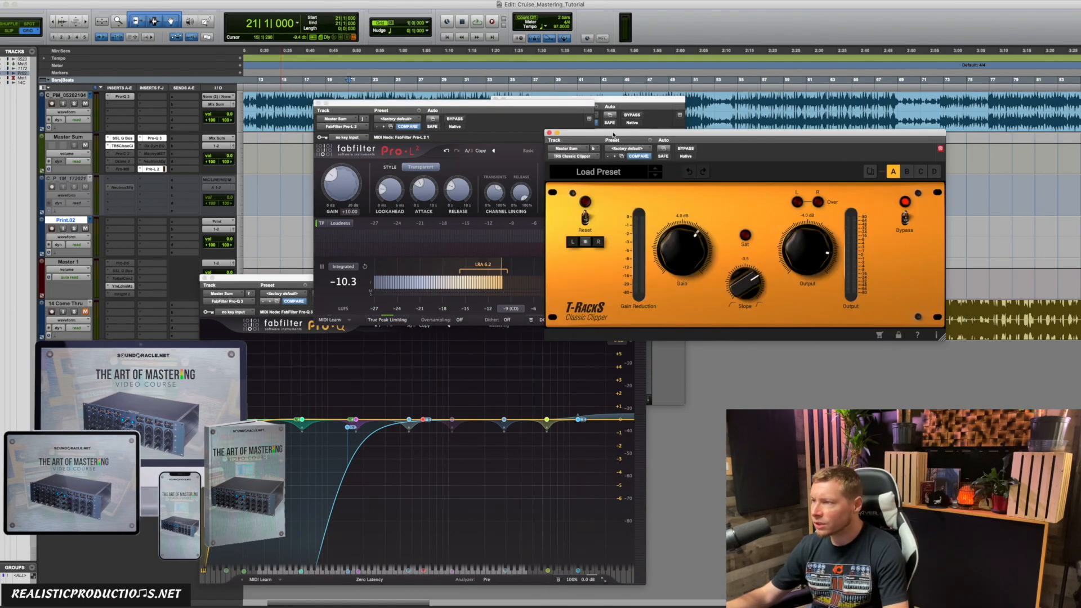
left_click_drag(553, 148, 385, 148)
left_click(382, 147)
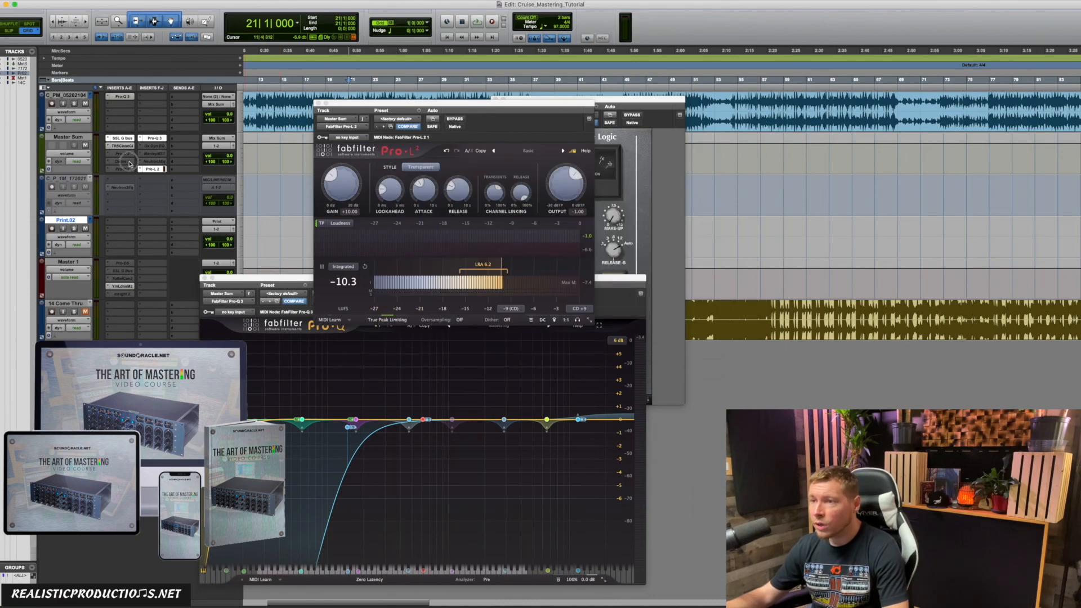
Step: Inspect the Exciter and Imager modules of the Ozone 9 insert on the Master Sum track, and close its window
left_click(126, 163, "ctrl+super")
left_click(126, 163)
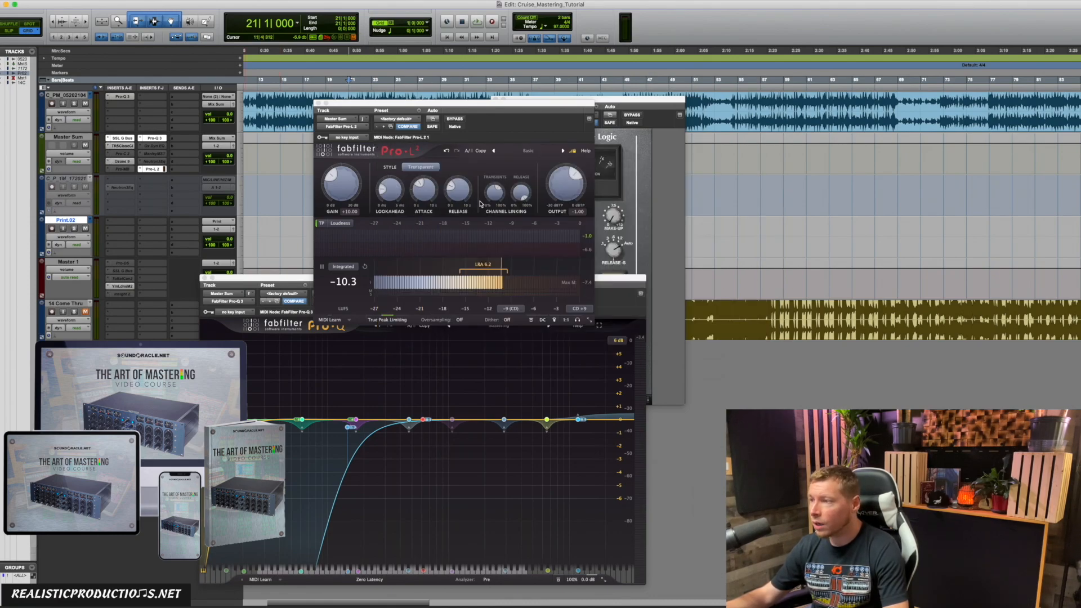
left_click(460, 219)
left_click(409, 219)
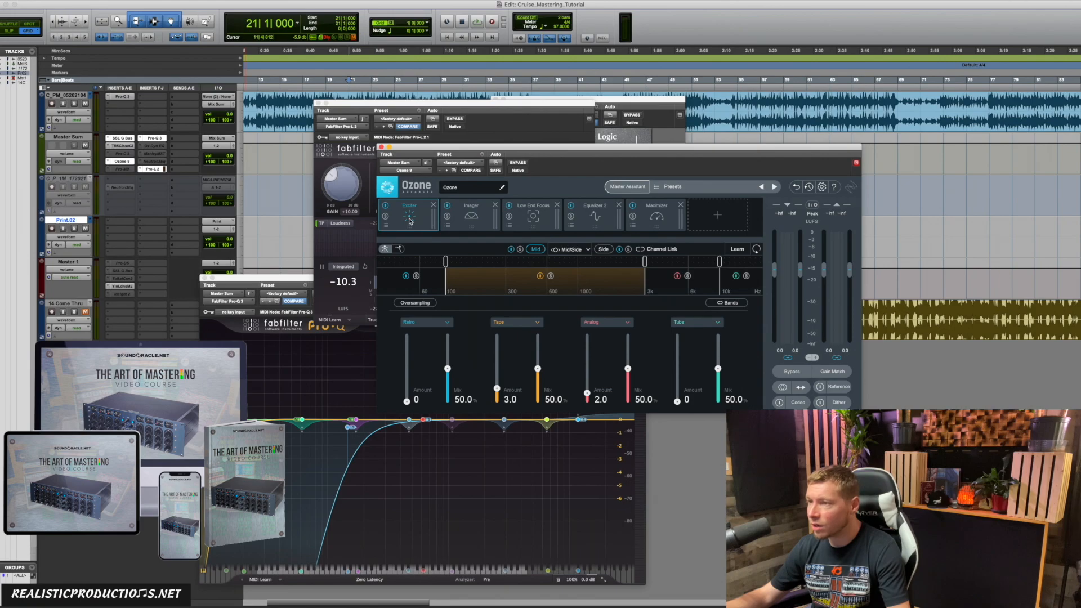
left_click(471, 220)
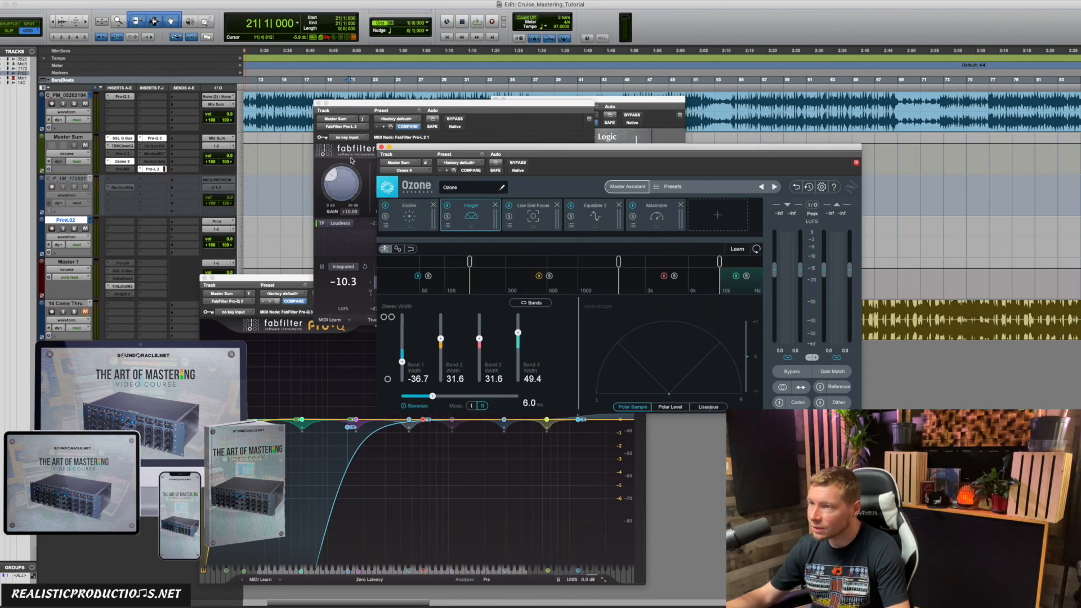
left_click(381, 147)
left_click(124, 162, "ctrl+super")
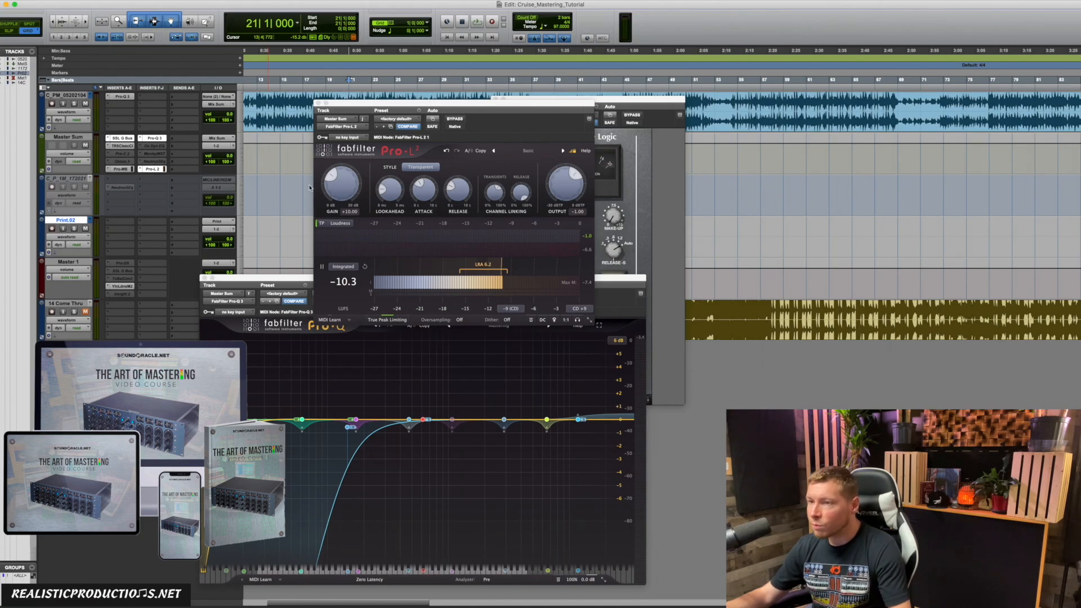
Step: View the Pro-MB insert on the Master Sum track and close its window
left_click(122, 169, "ctrl+super")
left_click(121, 168)
left_click(381, 147)
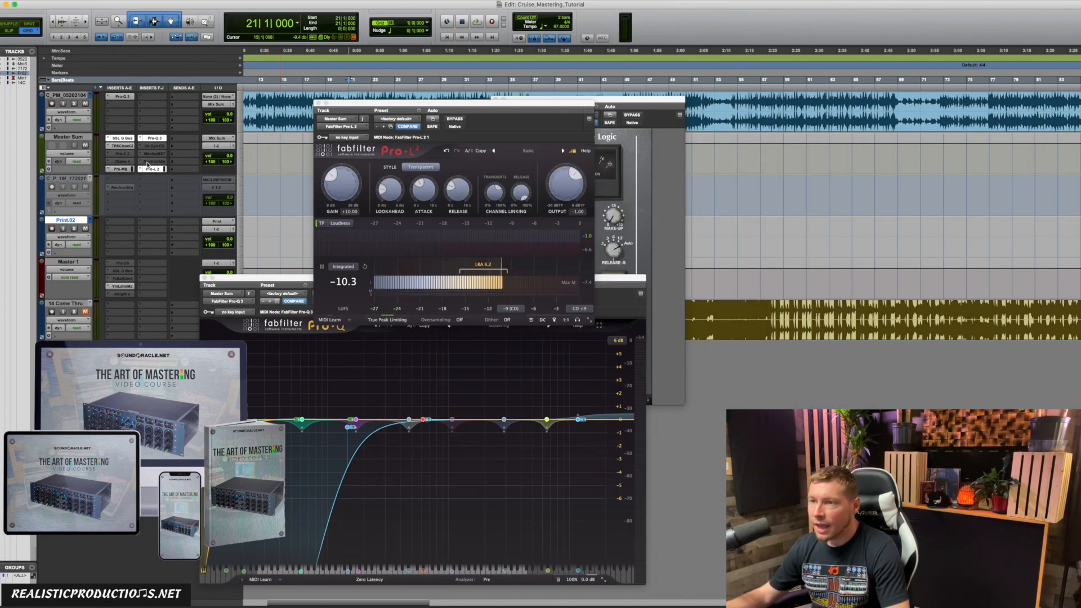
left_click(130, 169, "ctrl+super")
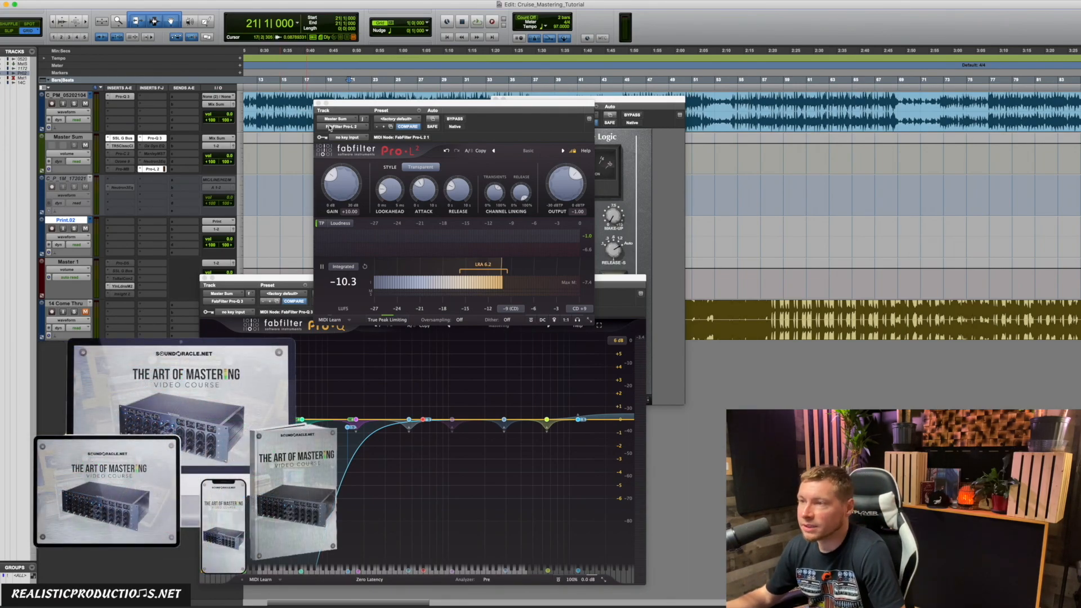
Step: Reposition the Pro-L 2 window above the Pro-Q 3 window and reset the limiter's gain to 0 dB
left_click_drag(360, 109, 560, 129)
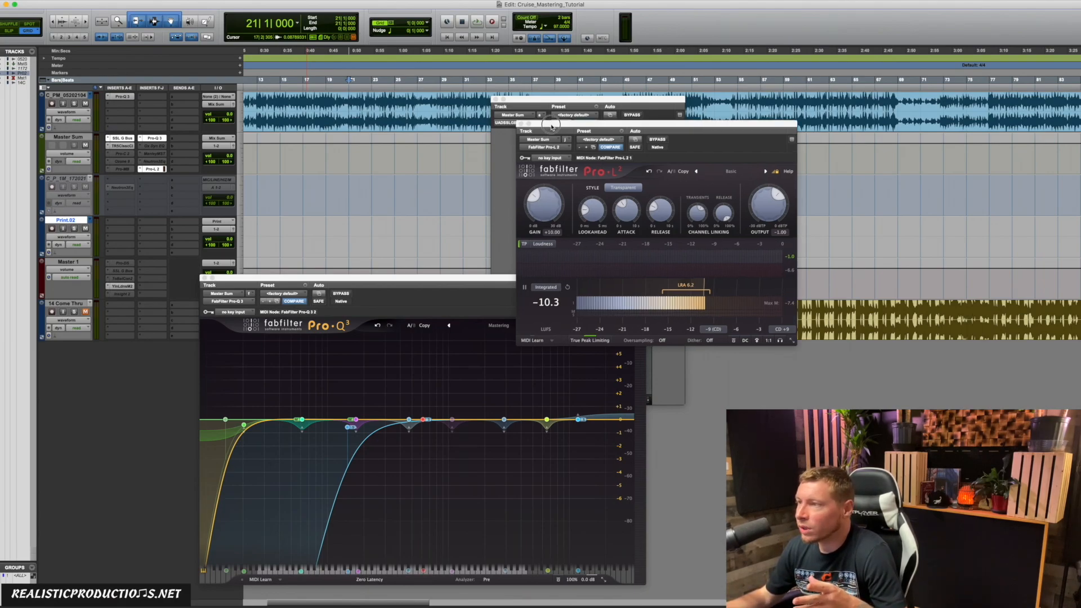
left_click_drag(551, 128, 663, 135)
left_click_drag(733, 135, 421, 110)
left_click(349, 194, "alt")
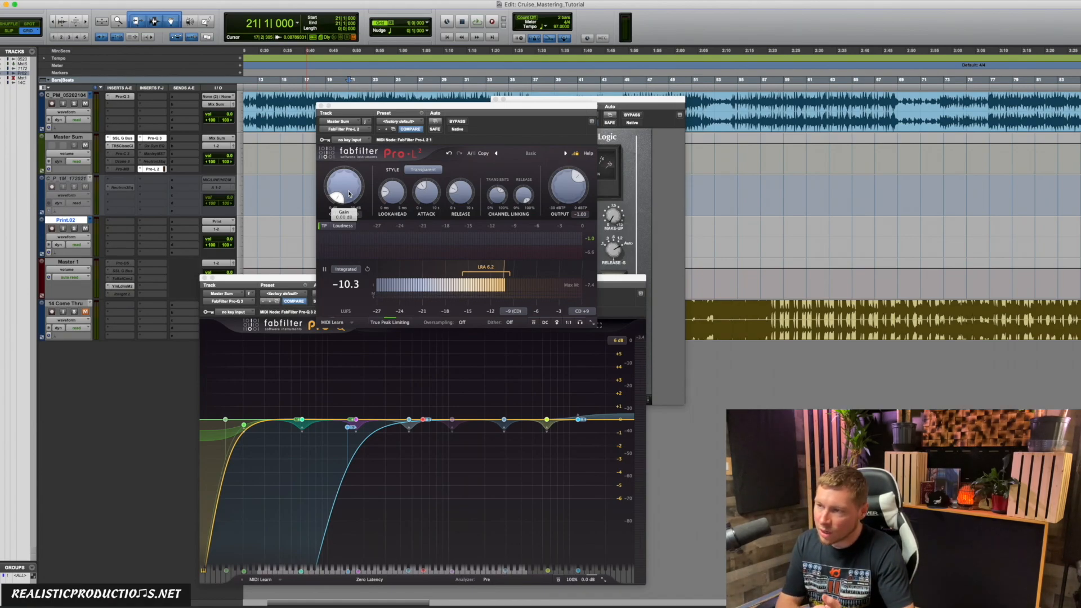
left_click(375, 190)
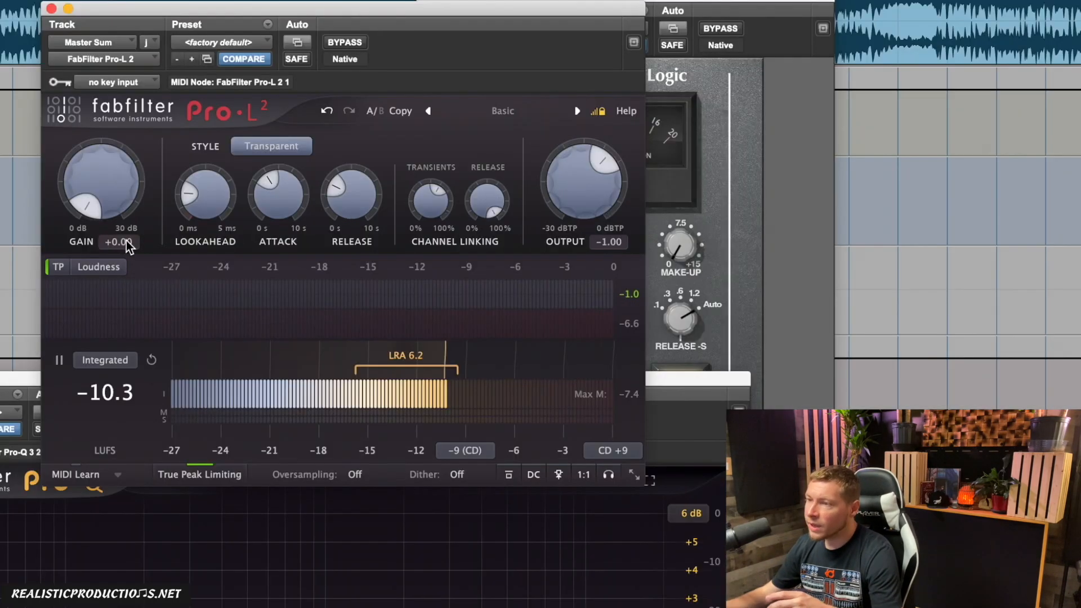
Step: Set the Pro-L 2 limiter's gain to +8 dB and play the song through it
left_click(355, 214)
type("8")
key("Return")
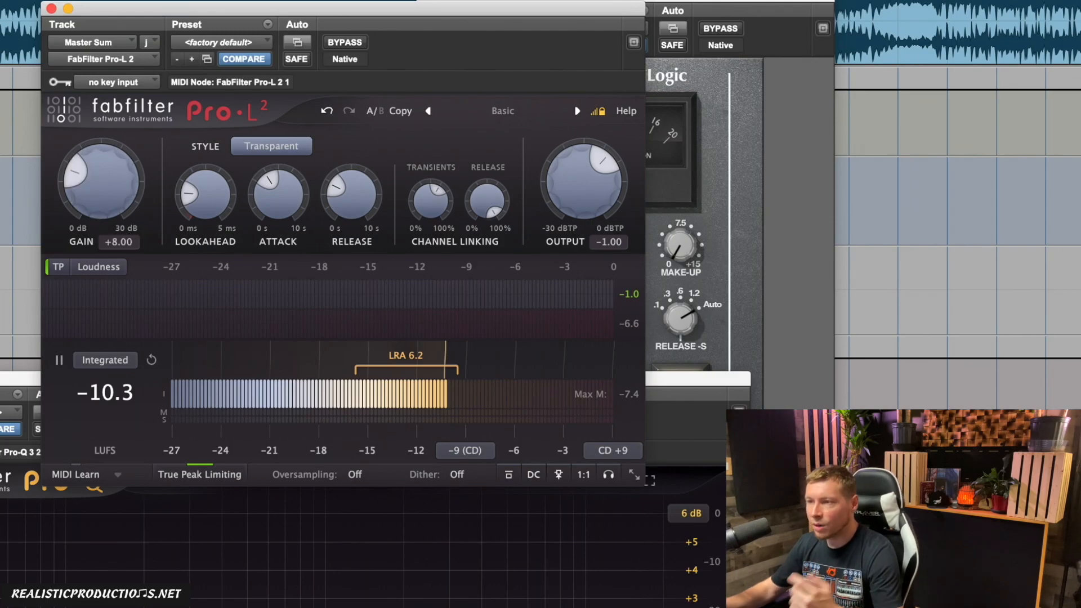
key("space")
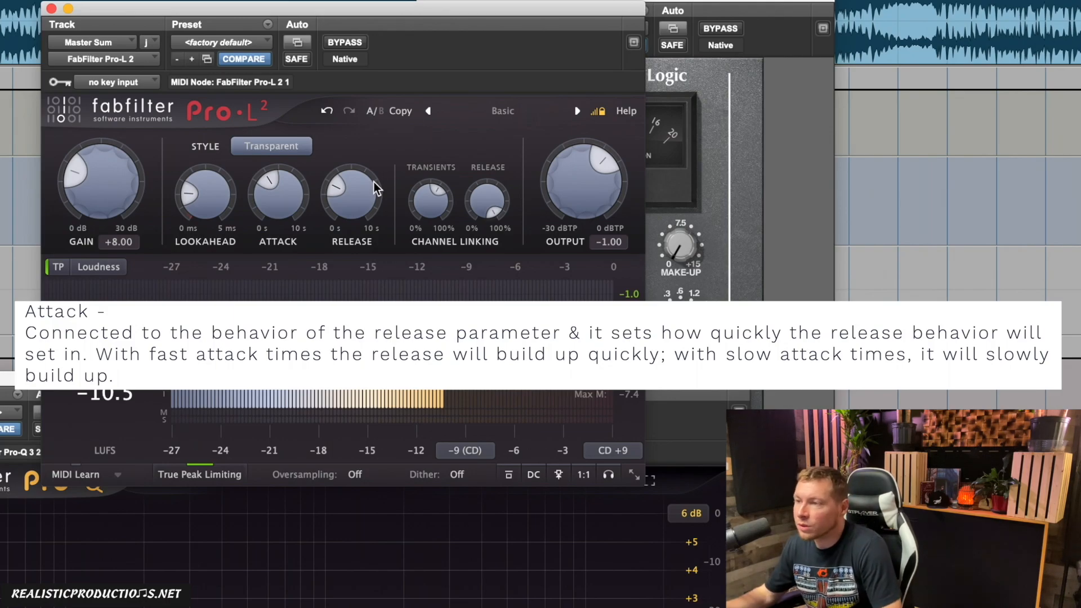
left_click(370, 145)
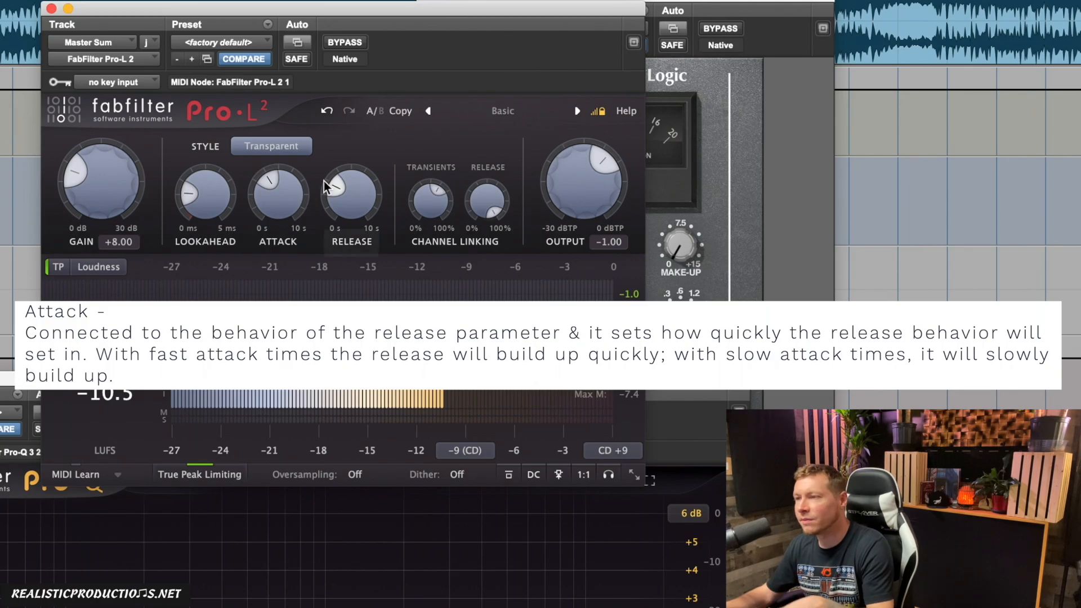
Step: Sweep the limiter's Lookahead up past 3.04 ms towards its maximum, and bring it back down to a short time
mouse_move(296, 198)
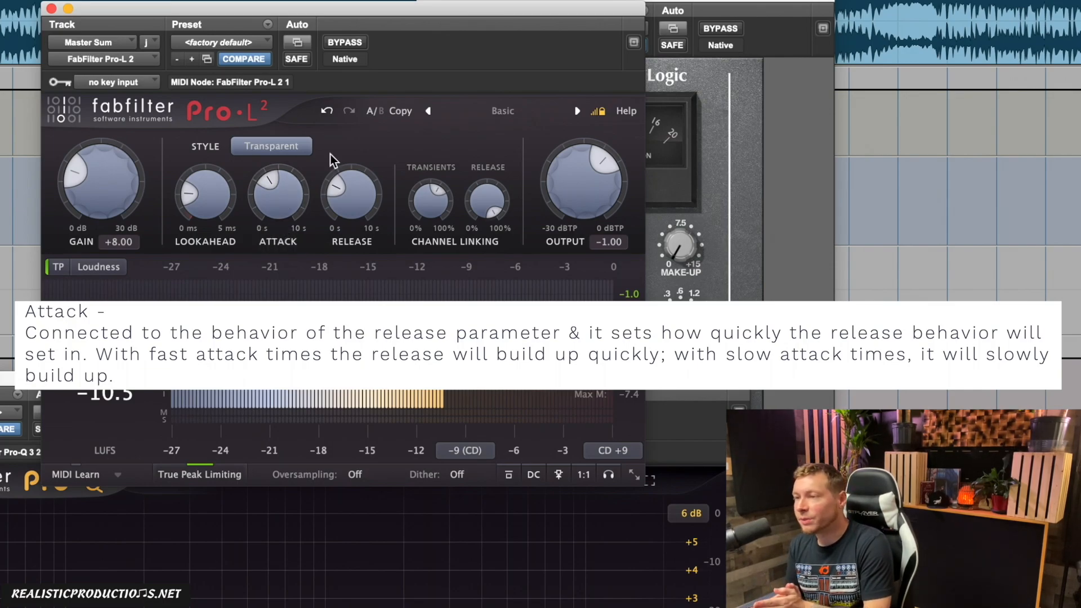
mouse_move(203, 216)
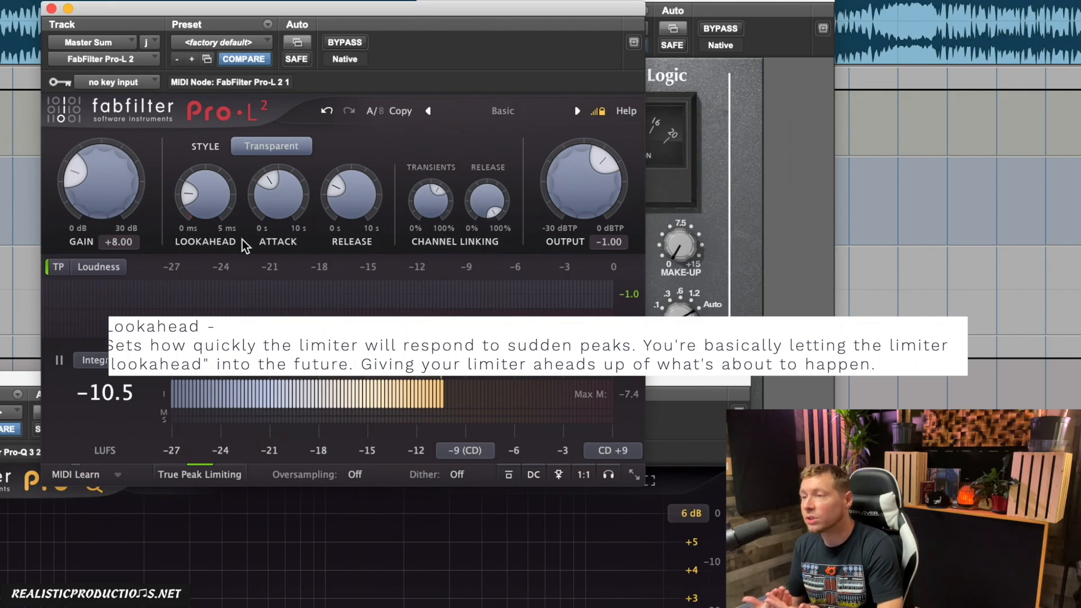
scroll(190, 182, "up", 8)
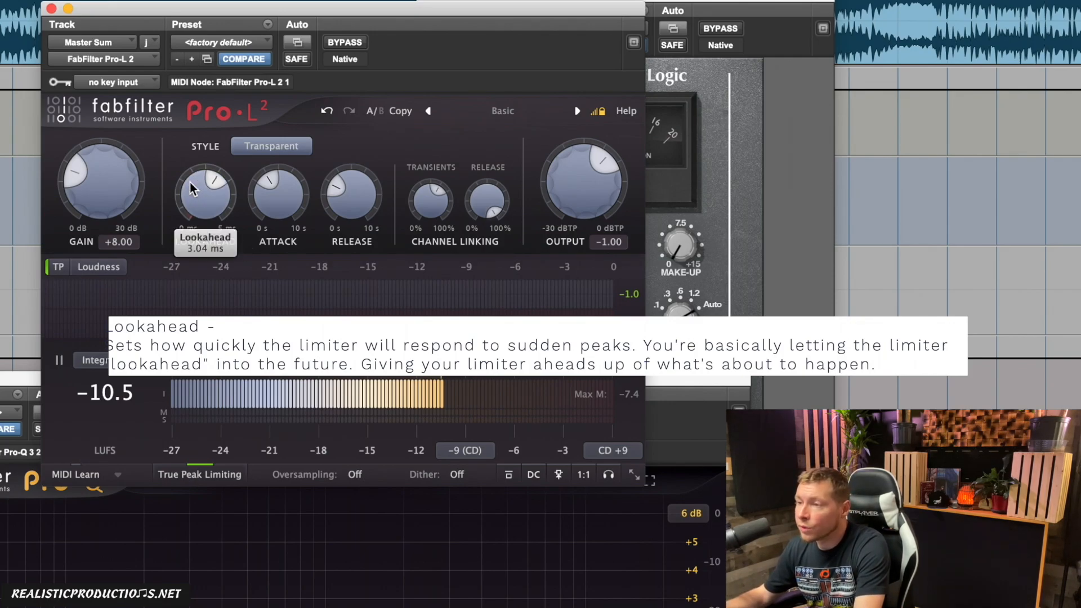
scroll(190, 183, "up", 2)
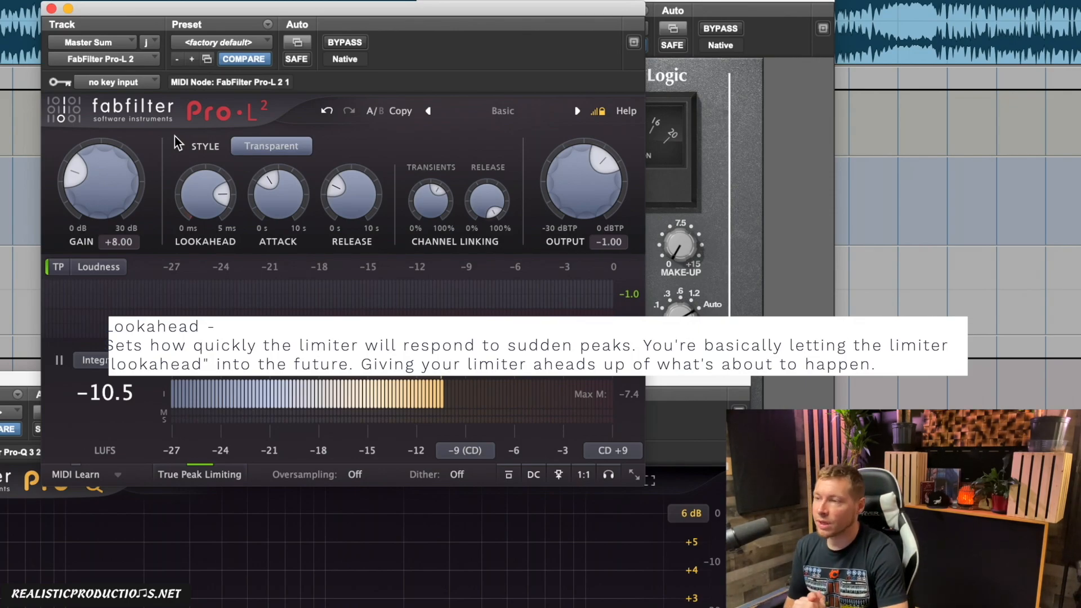
mouse_move(197, 189)
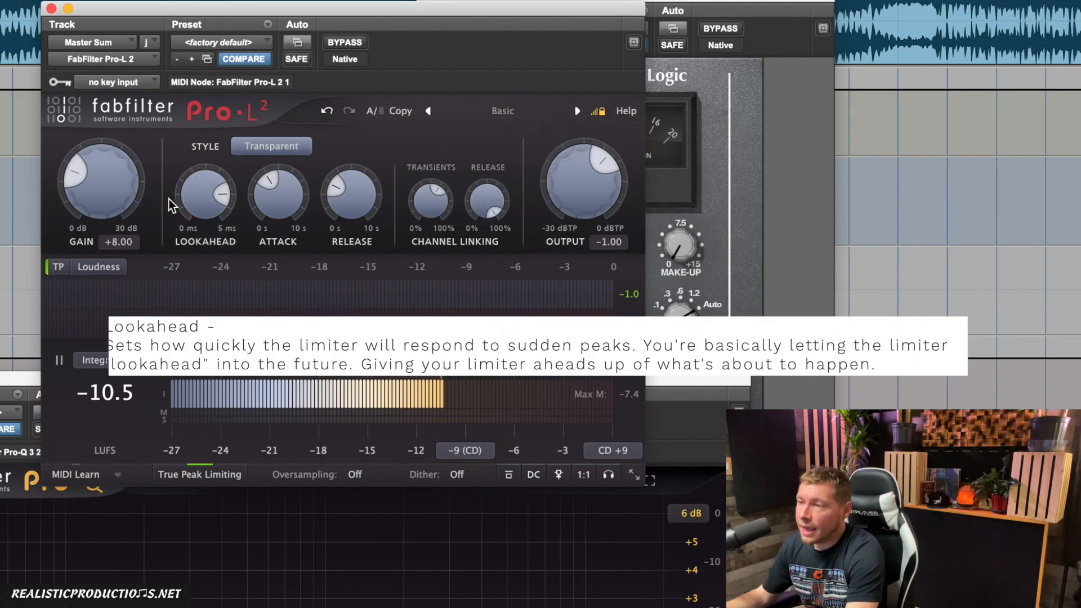
left_click_drag(212, 195, 210, 198)
left_click(181, 141)
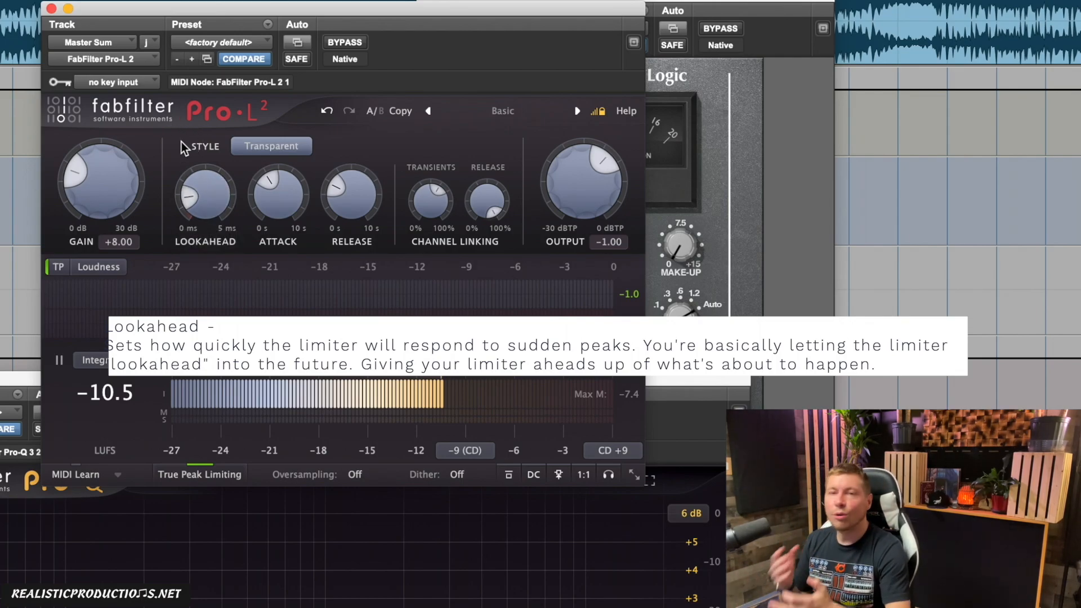
Step: Sweep the limiter's gain up past +10 dB during playback and bring it back down to +7.92 dB
mouse_move(192, 188)
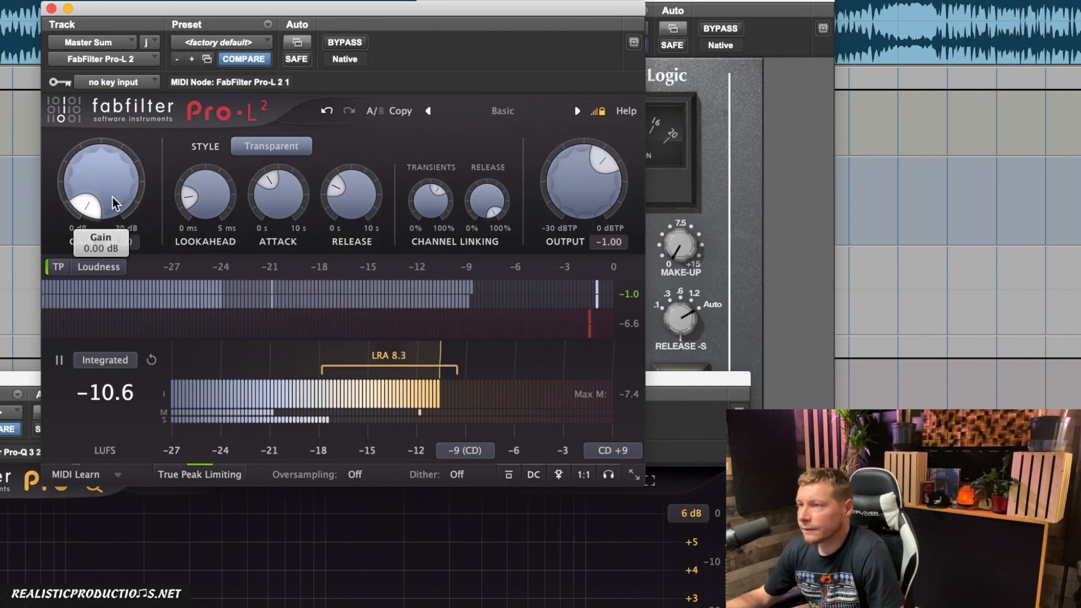
scroll(110, 197, "up", 10)
scroll(110, 196, "down", 2)
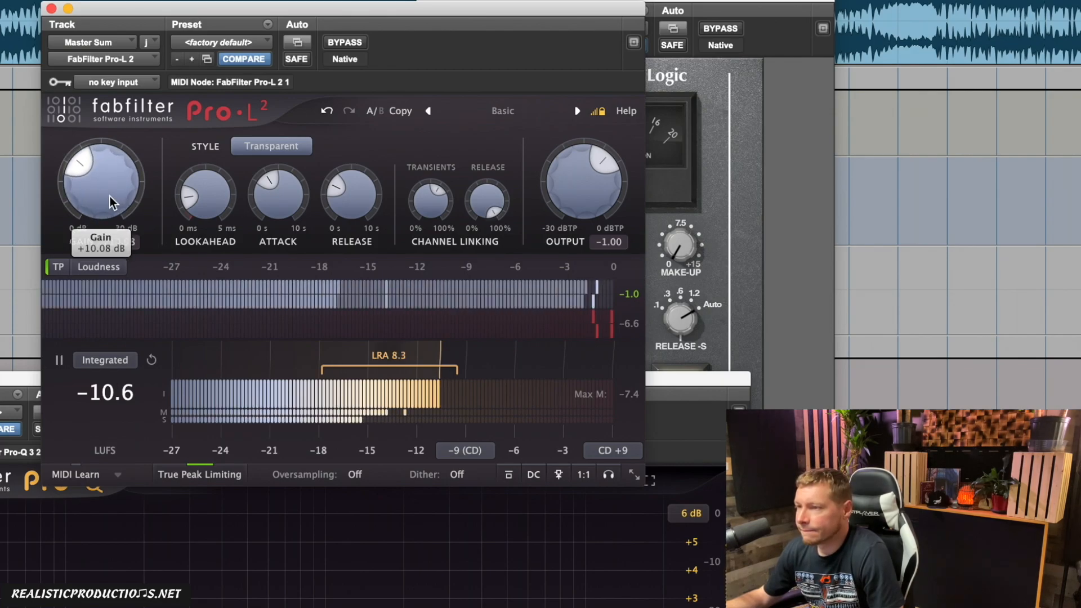
scroll(109, 196, "down", 2)
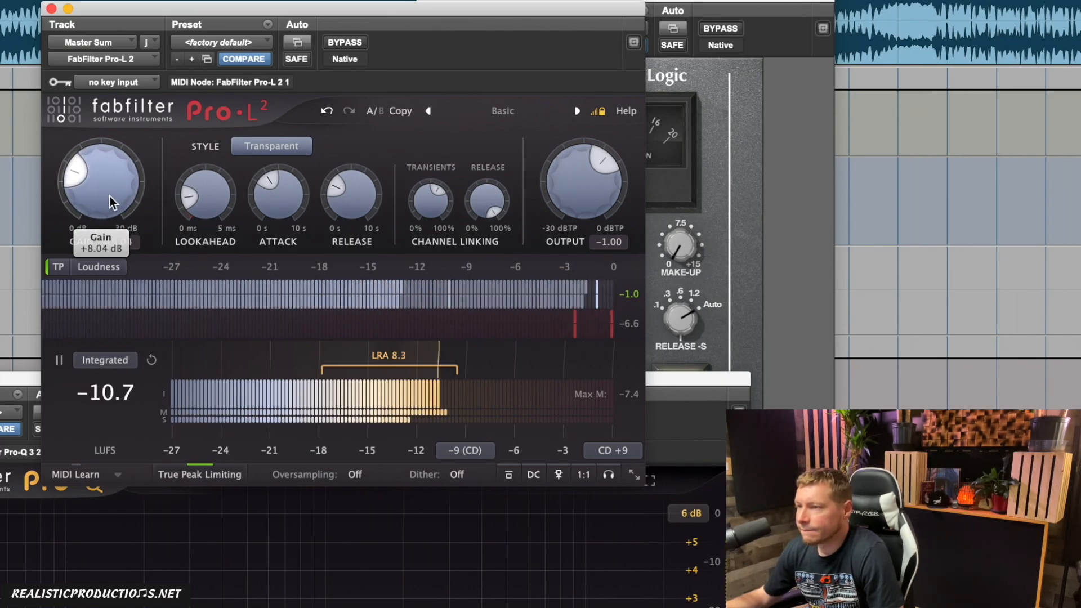
scroll(109, 196, "down", 1)
Step: Lengthen the limiter's attack to about 1062 ms and raise its release to around 247 ms while the song plays
scroll(275, 216, "up", 8)
scroll(276, 216, "down", 4)
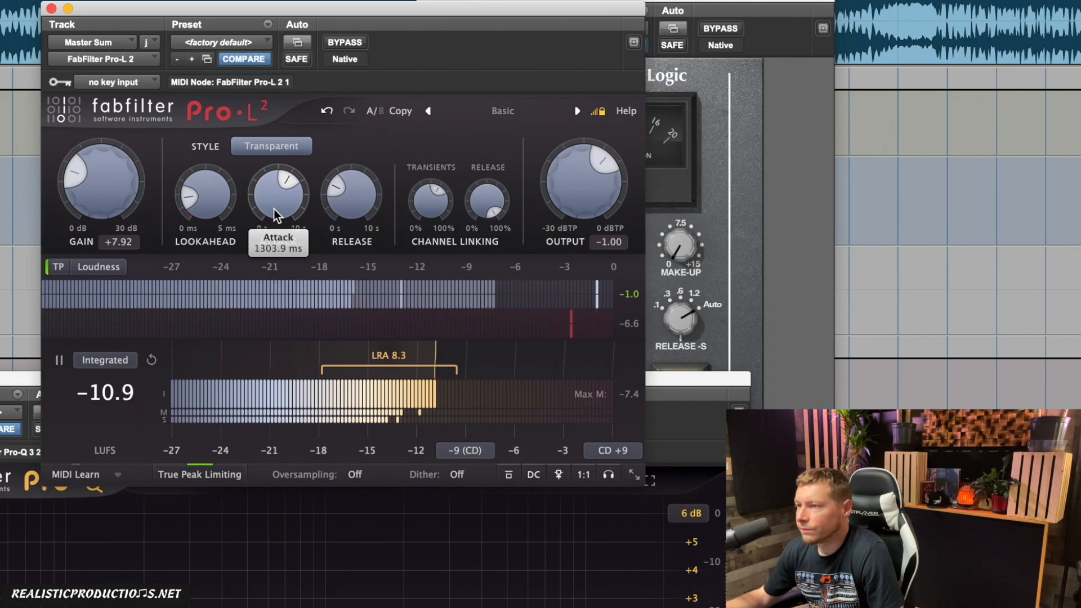
scroll(378, 219, "up", 4)
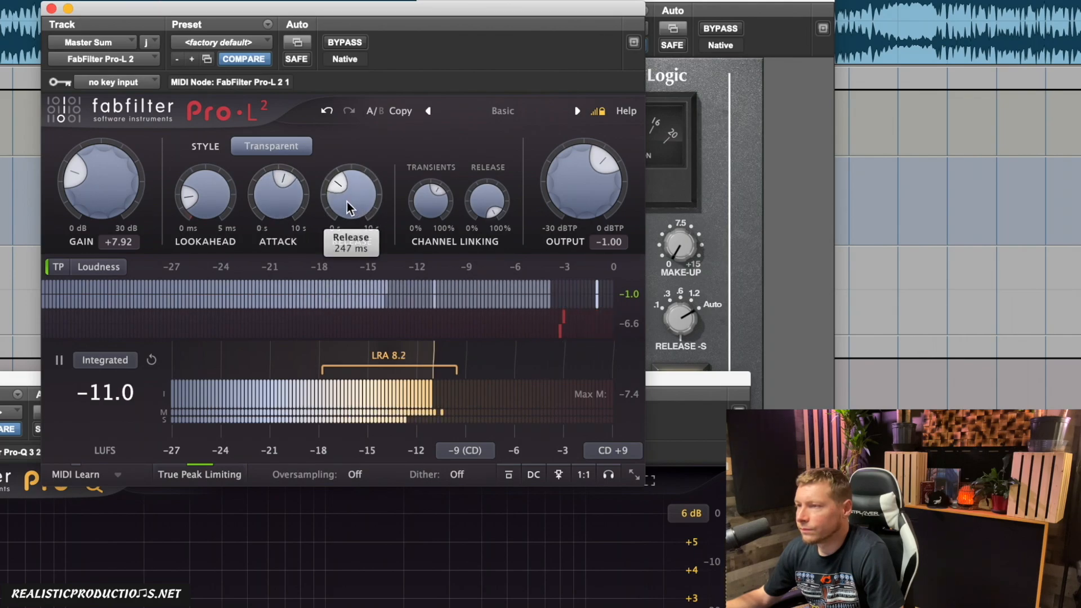
scroll(299, 201, "down", 2)
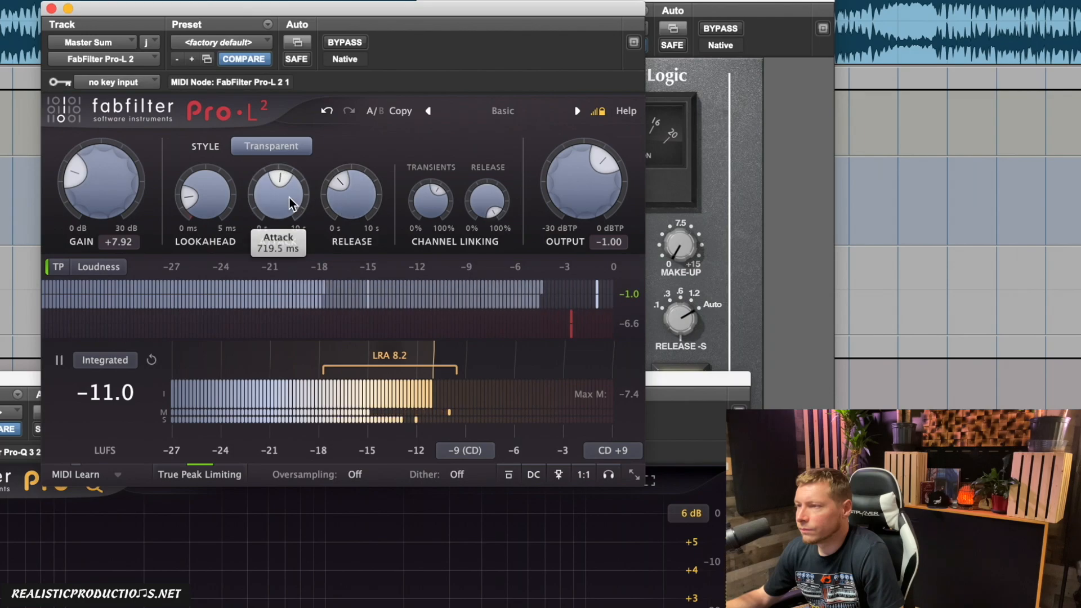
scroll(292, 203, "up", 3)
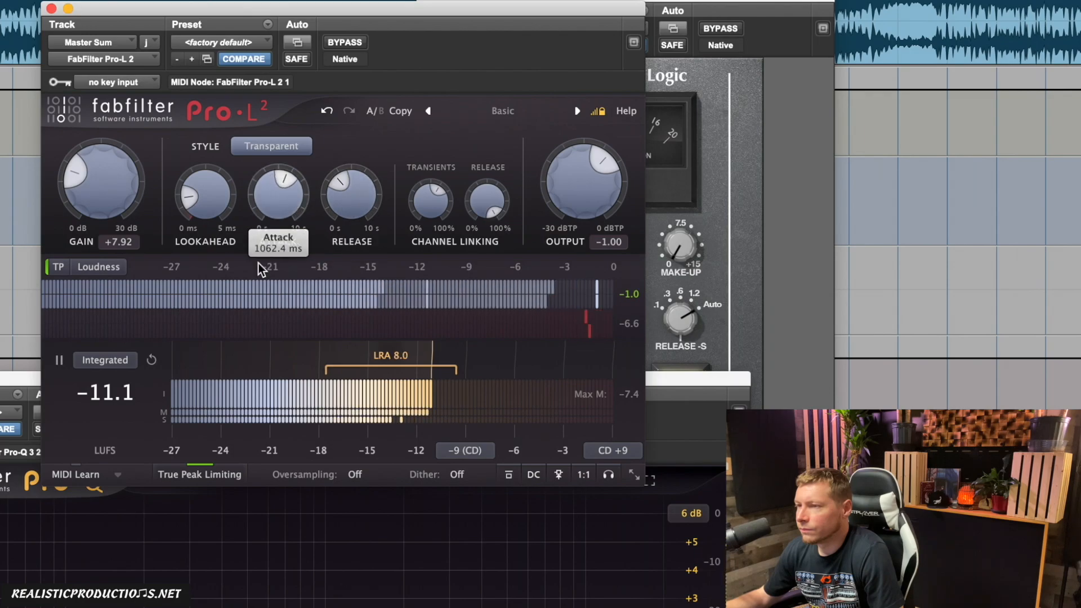
Step: Set the Pro-L 2 limiter's gain to +9 dB
left_click(125, 243)
type("9")
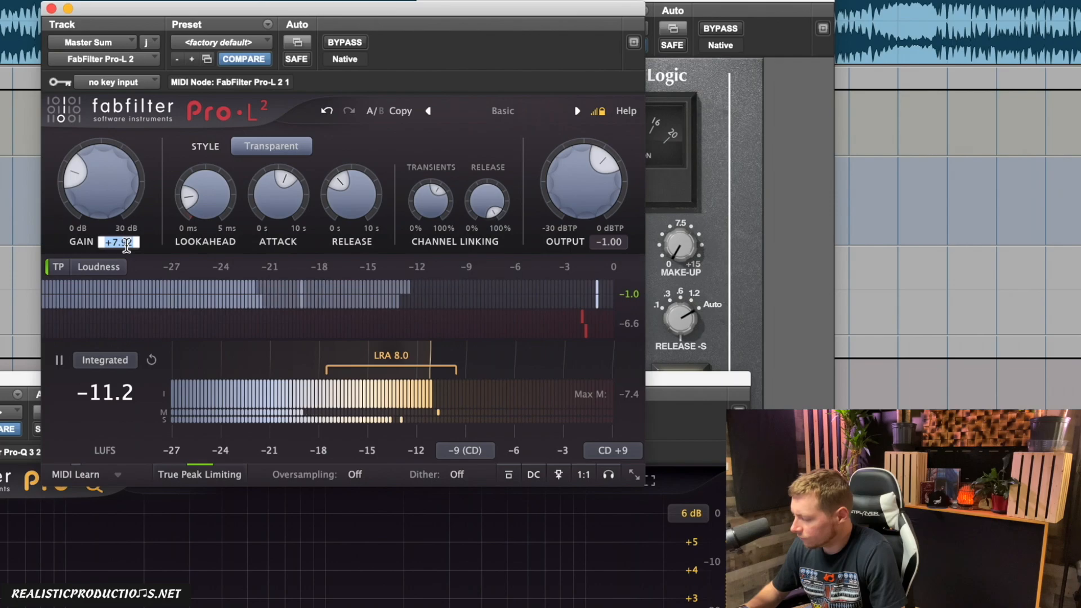
key("Return")
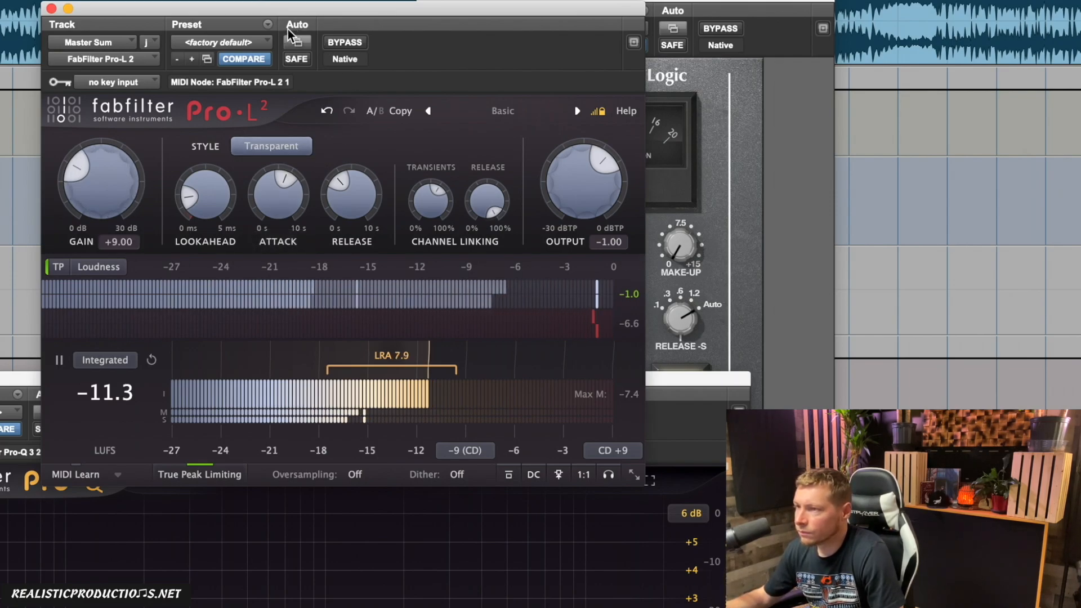
Step: Restart the integrated loudness measurement and shorten the limiter's release and attack times
left_click(151, 359)
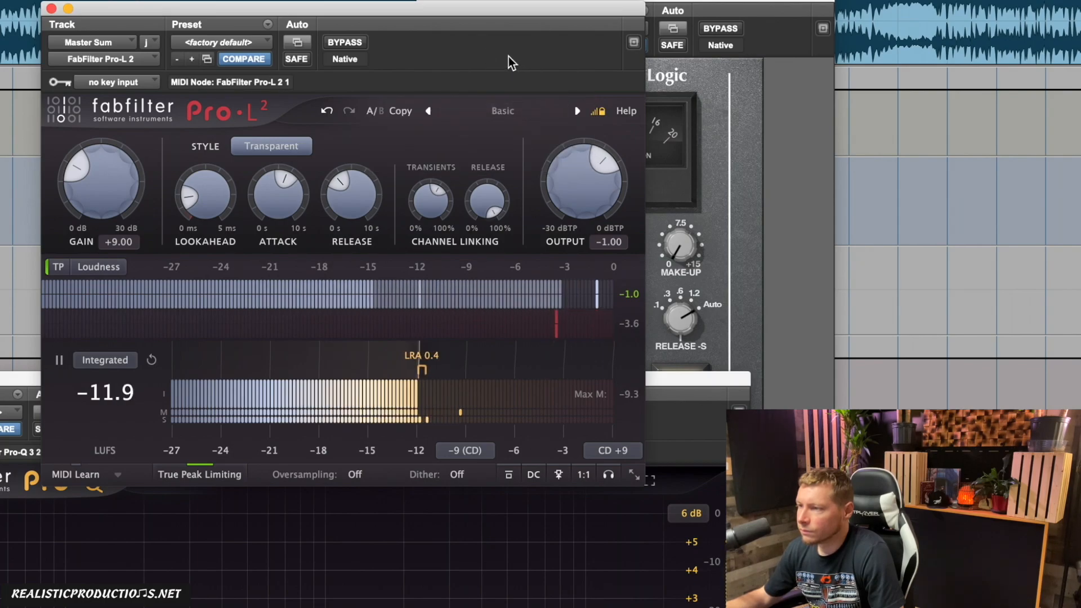
left_click_drag(352, 191, 351, 217)
left_click_drag(276, 201, 276, 207)
Step: Arrange the Pro-L 2 and SSL bus compressor windows side by side so the compressor's main controls are accessible
left_click_drag(160, 13, 838, 1)
left_click_drag(542, 1, 14, 0)
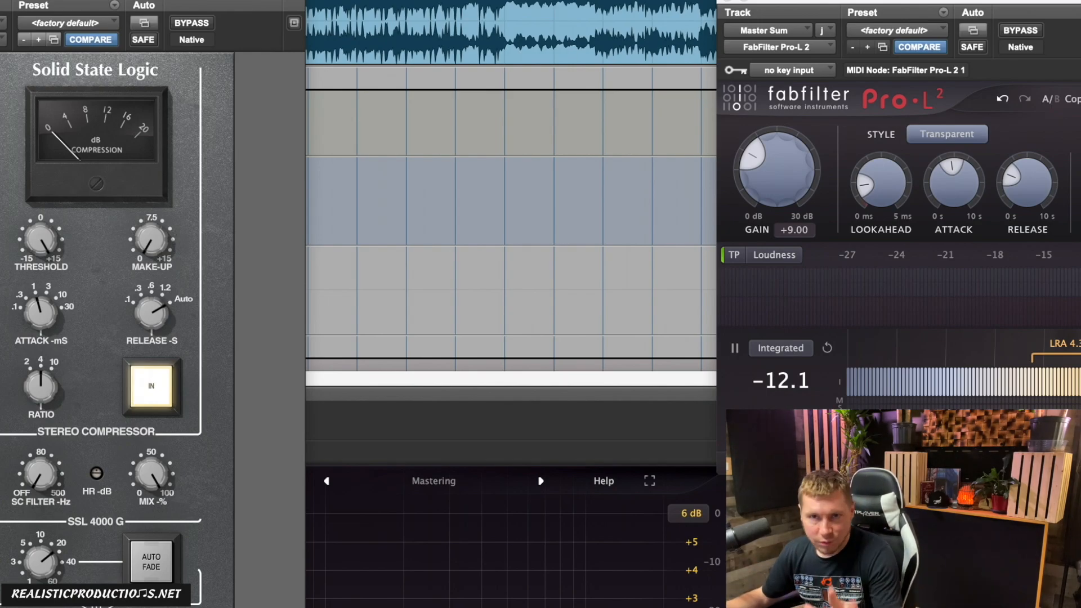
left_click_drag(27, 2, 359, 0)
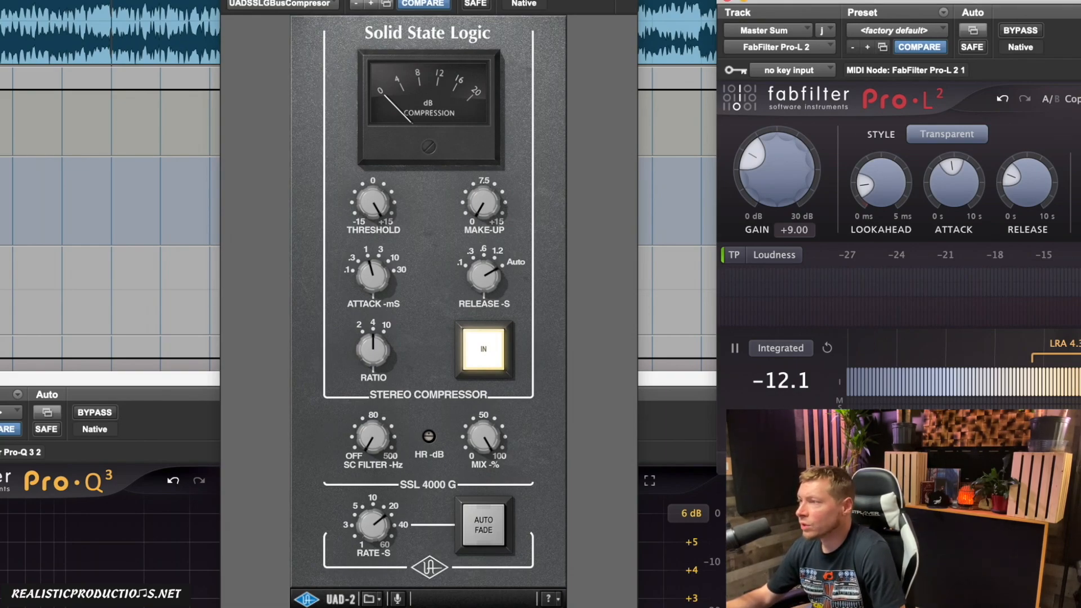
left_click(286, 120)
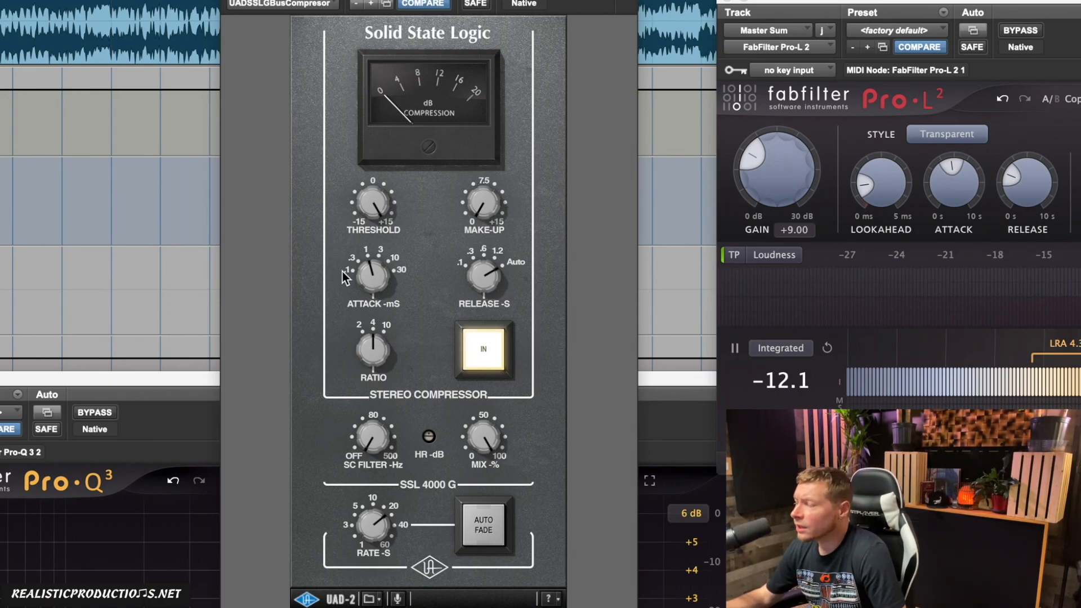
left_click_drag(470, 0, 351, 67)
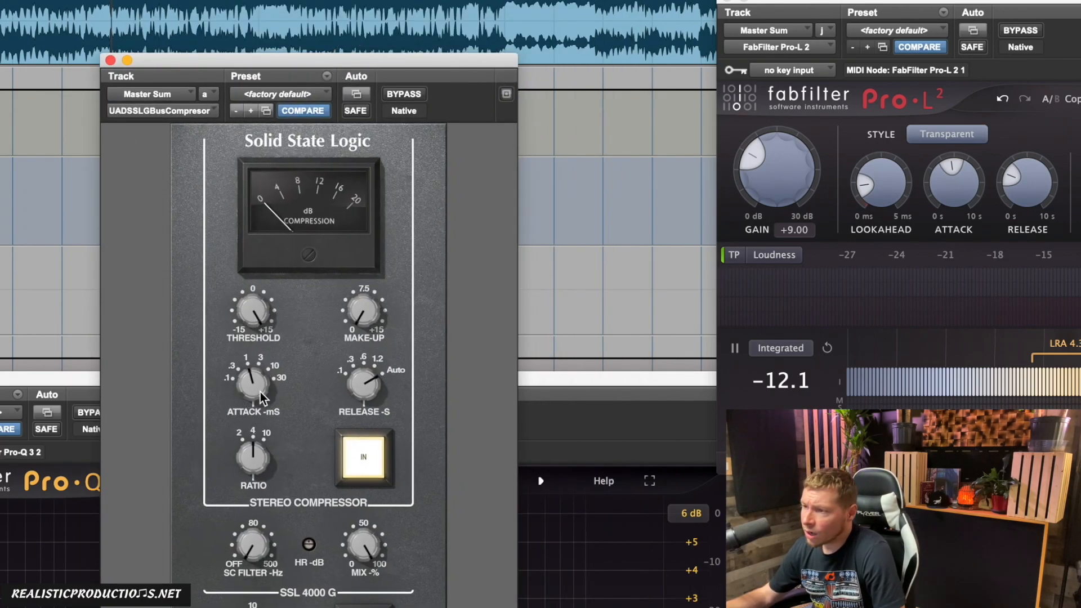
Step: Set the SSL compressor's attack to 10 ms and try release times down to .1 s, ending on .6 s
left_click_drag(260, 392, 279, 363)
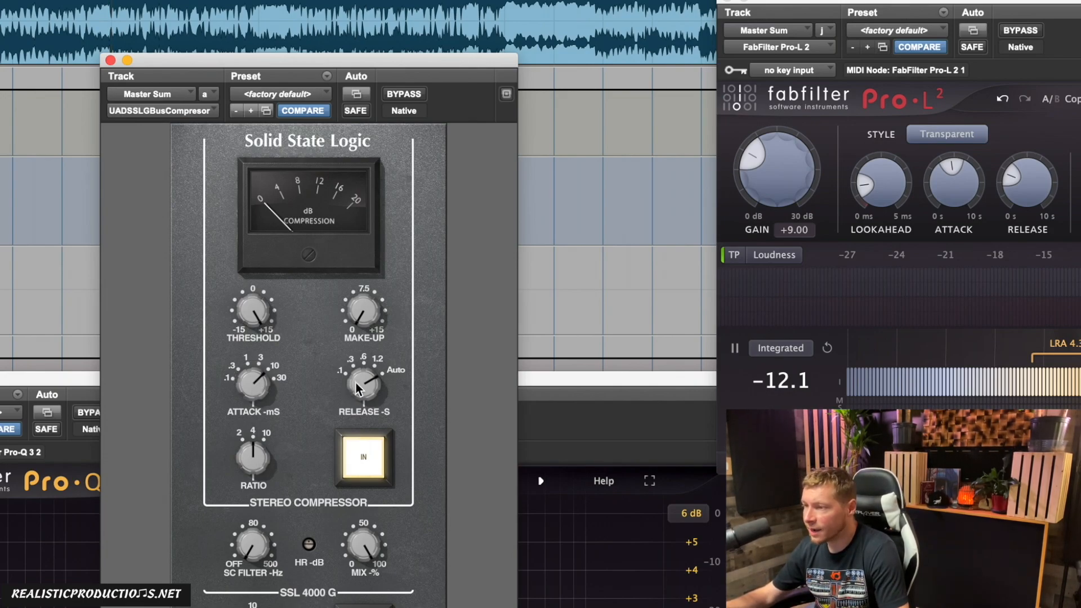
left_click_drag(361, 381, 341, 427)
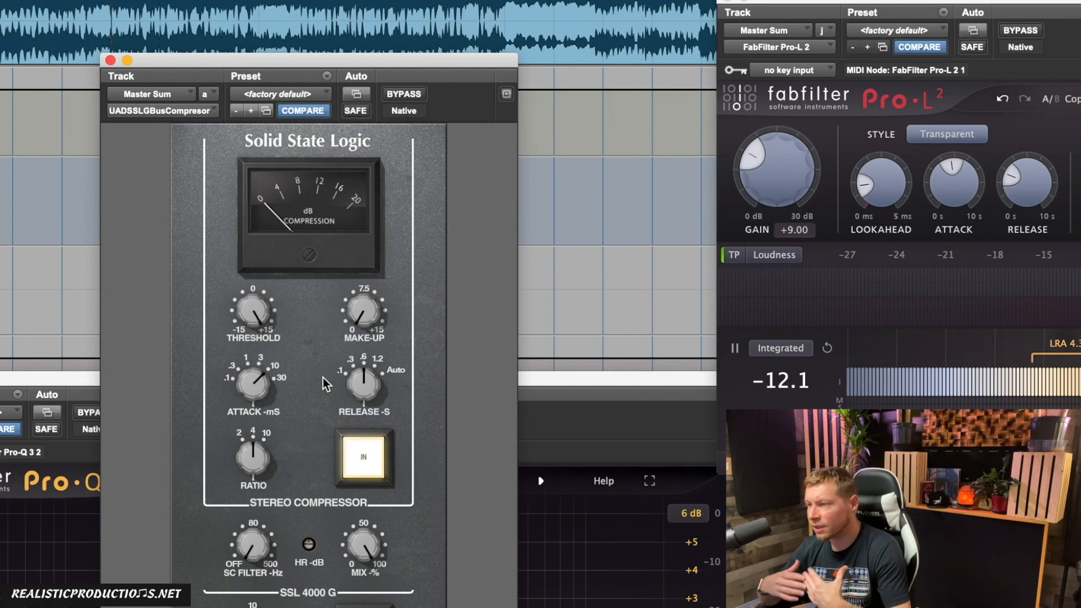
left_click_drag(365, 384, 332, 460)
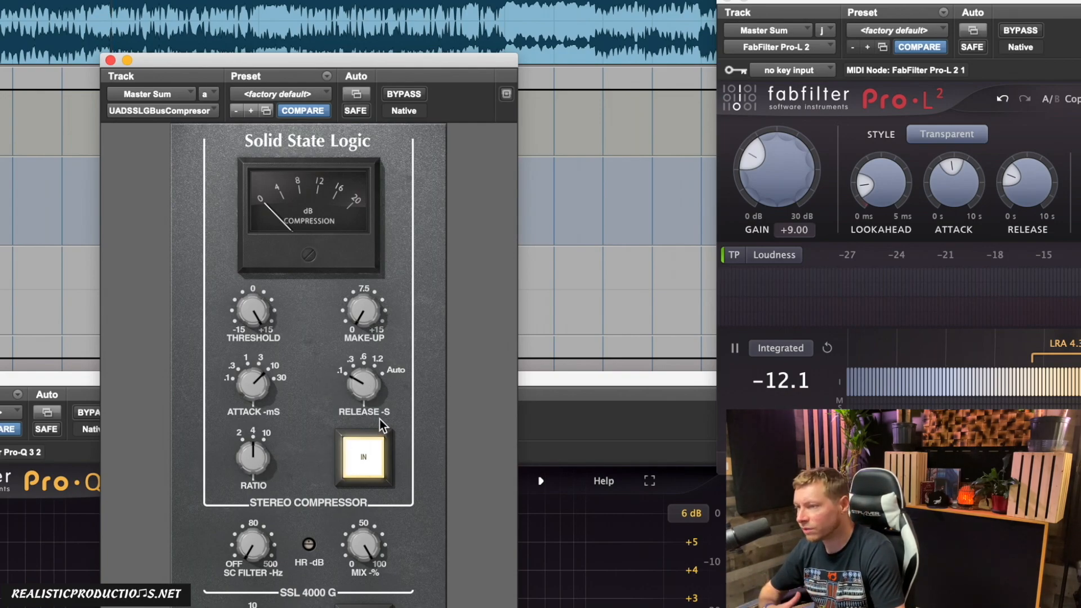
left_click_drag(368, 383, 367, 376)
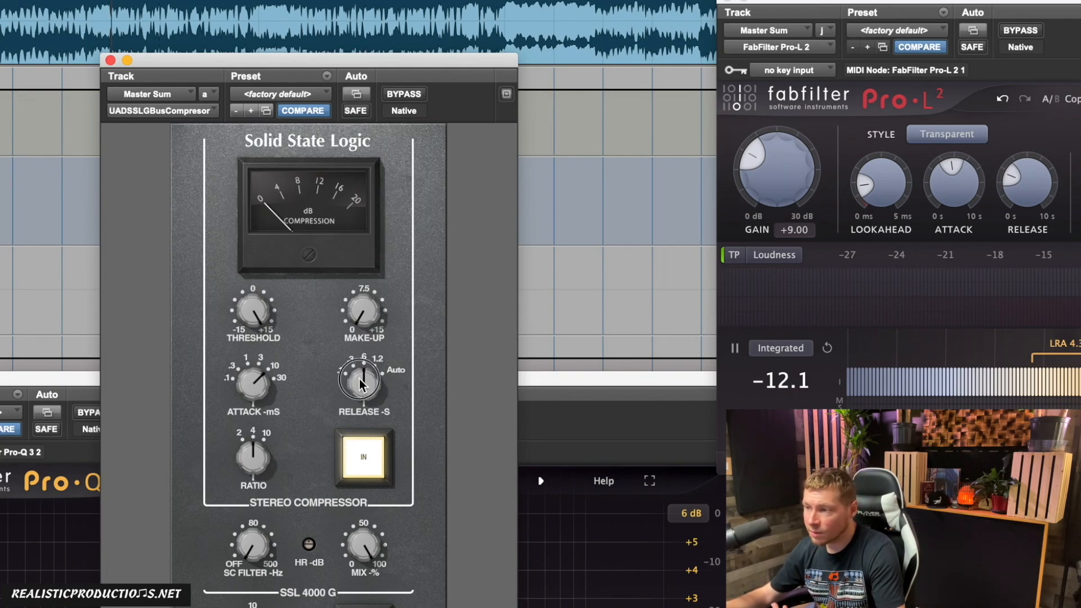
Step: Compare compressor ratios of 2 and 4, ending on 2, and raise the sidechain filter from off towards 80 Hz
left_click_drag(255, 461, 175, 528)
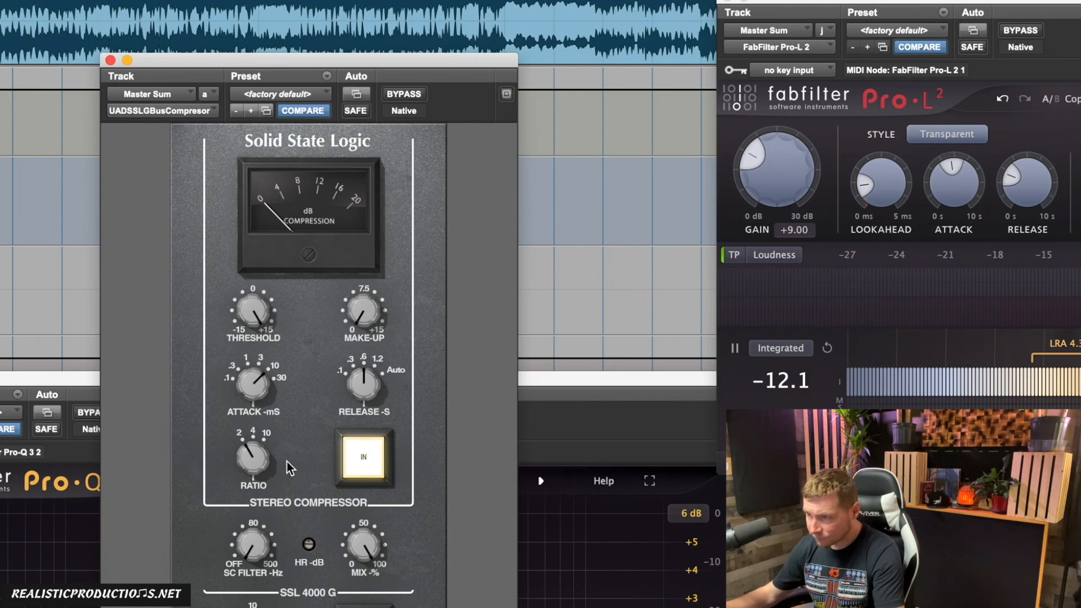
left_click_drag(271, 447, 279, 411)
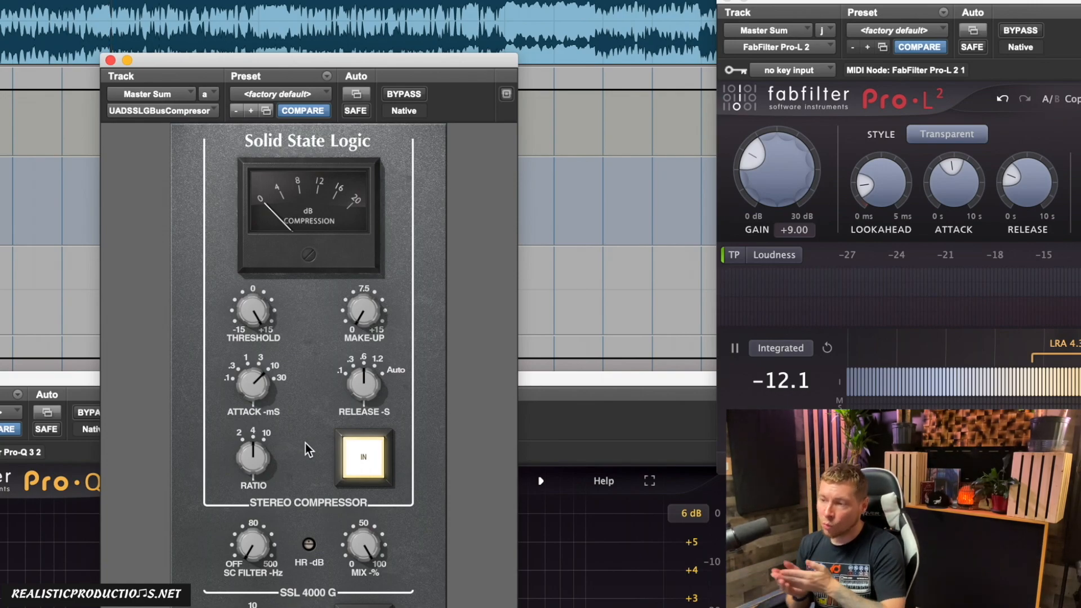
left_click_drag(262, 449, 180, 552)
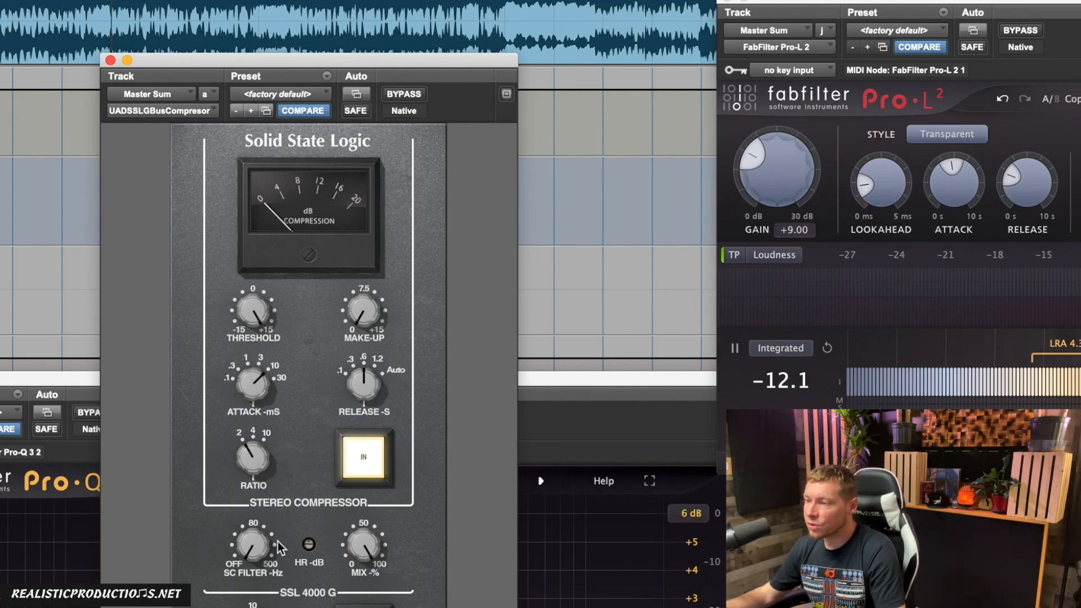
left_click_drag(262, 547, 230, 607)
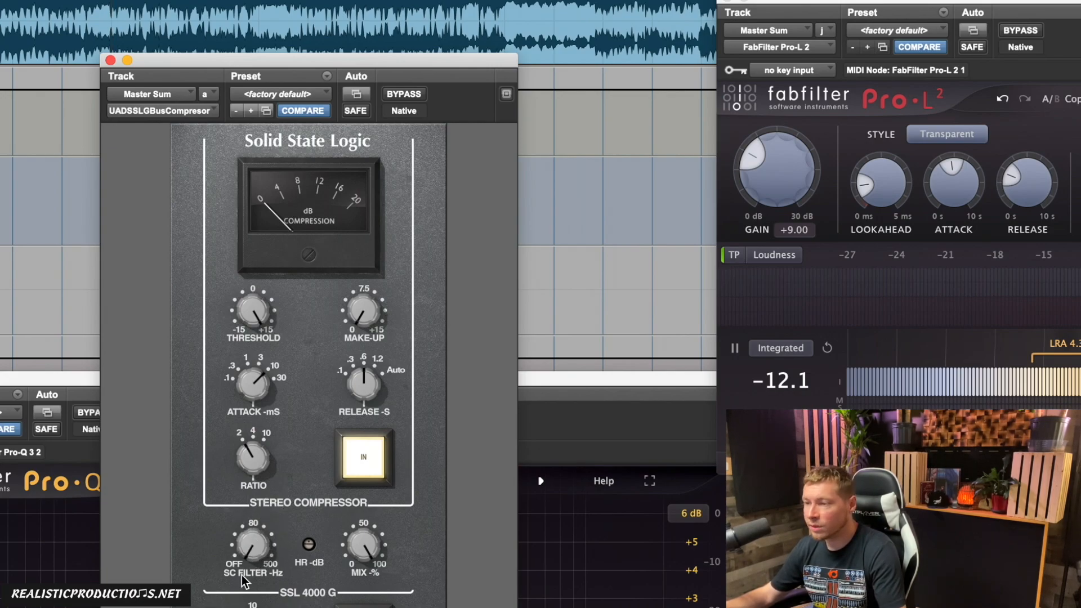
left_click_drag(247, 554, 251, 539)
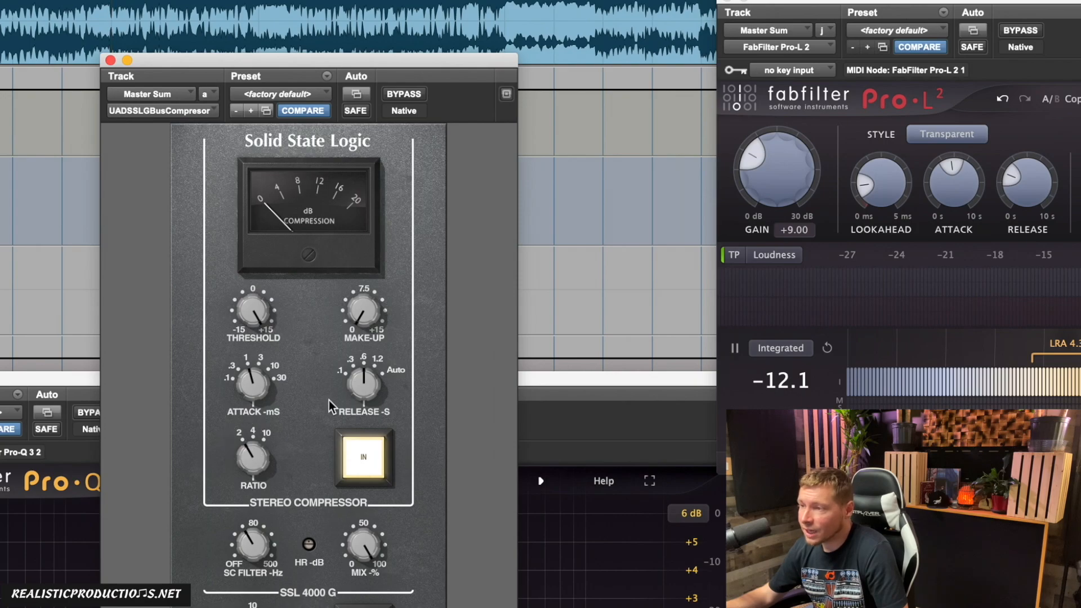
Step: Return the compressor to Auto release and ratio 4, with the sidechain filter off
left_click_drag(365, 389, 366, 366)
left_click_drag(249, 458, 264, 421)
left_click_drag(242, 547, 231, 597)
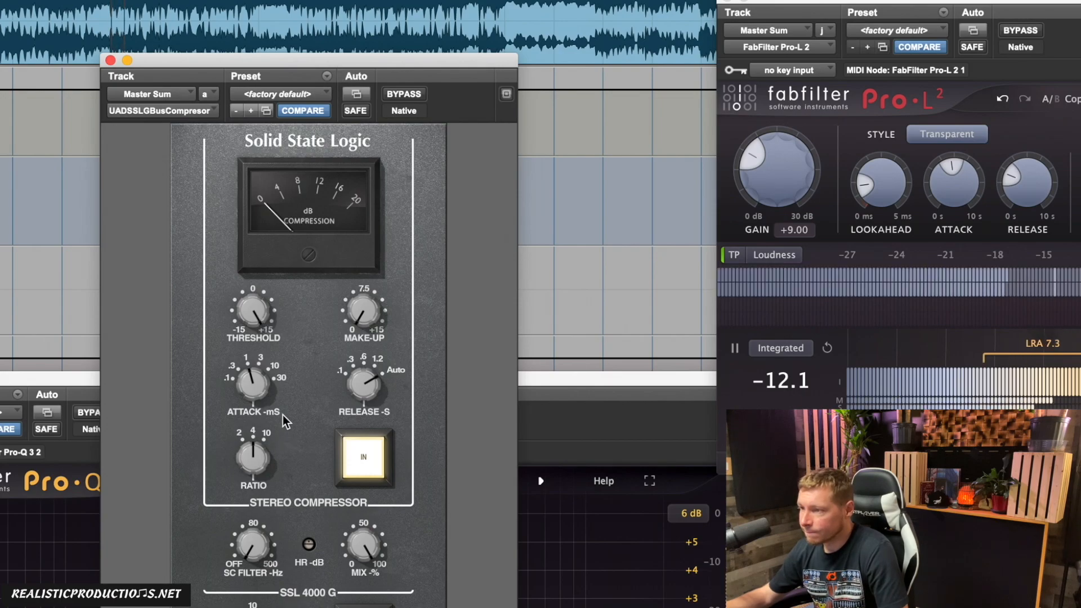
Step: Set the compressor to a 10 ms attack, .6 s release and ratio 2 while the song plays
left_click_drag(269, 392, 288, 357)
left_click_drag(362, 378, 363, 430)
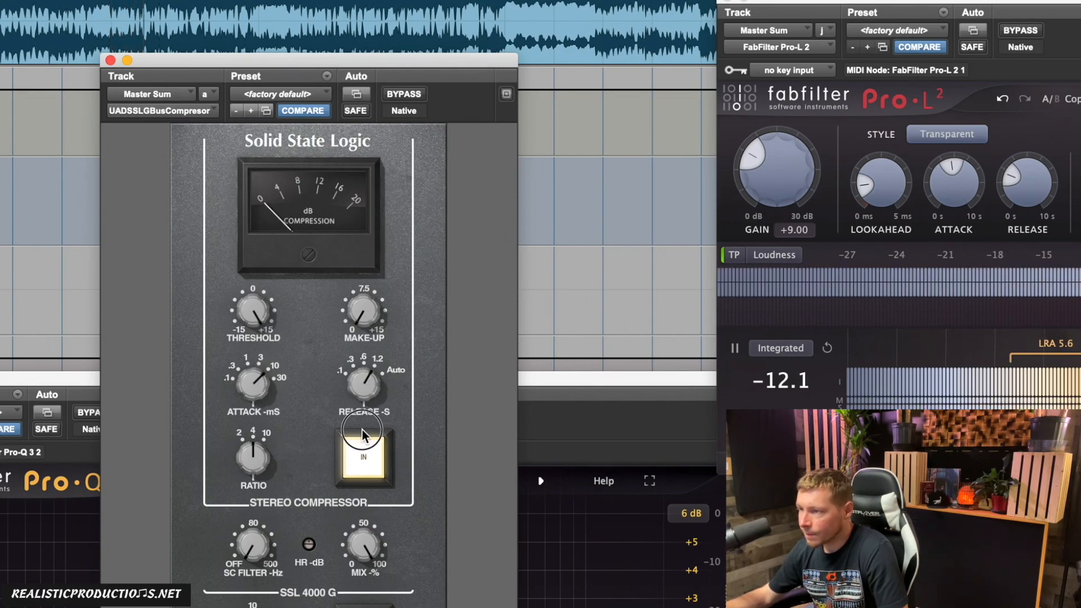
left_click_drag(253, 457, 254, 507)
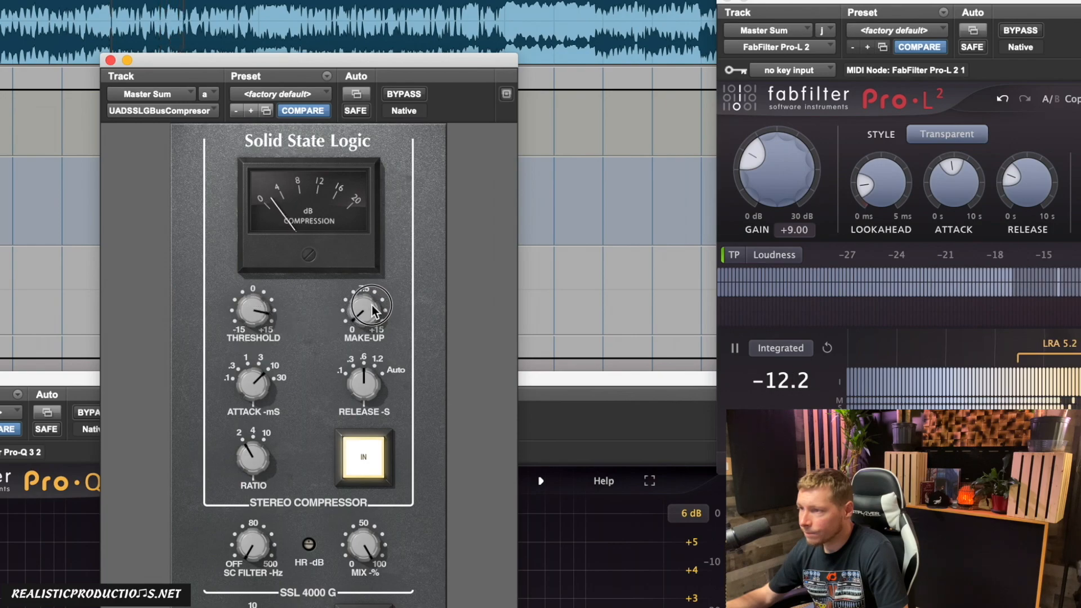
Step: Lower the compressor's threshold and raise its make-up gain slightly during playback, and close the compressor window
left_click_drag(371, 306, 374, 303)
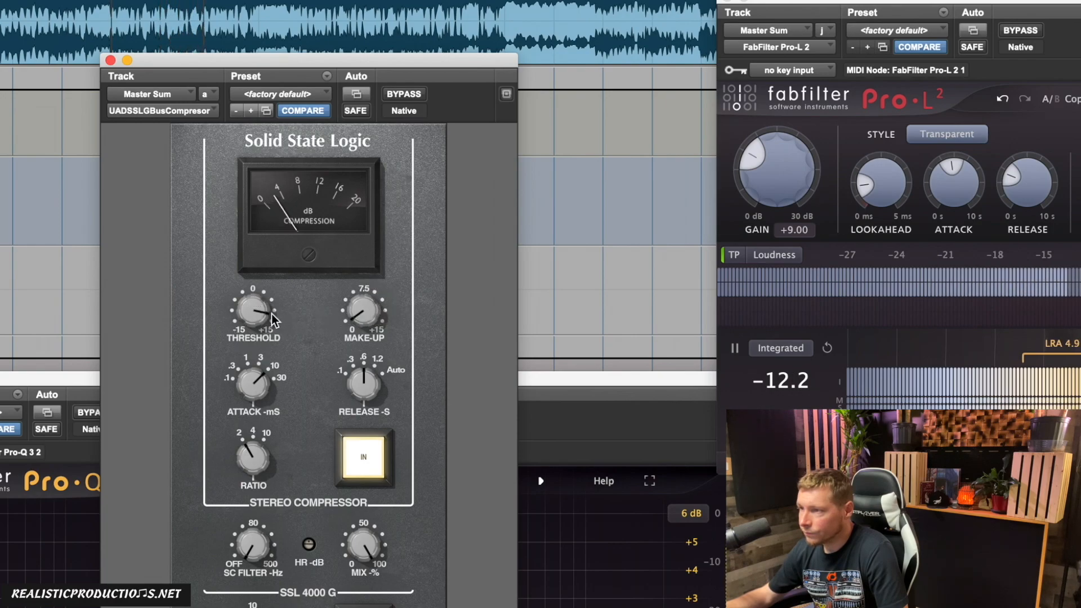
left_click_drag(366, 316, 368, 312)
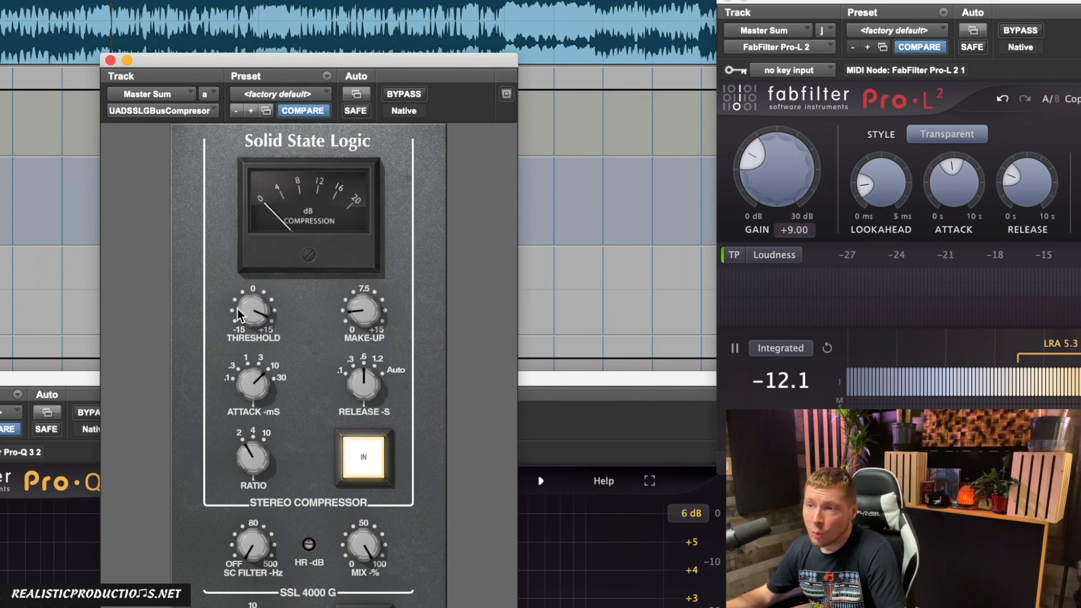
left_click(111, 60)
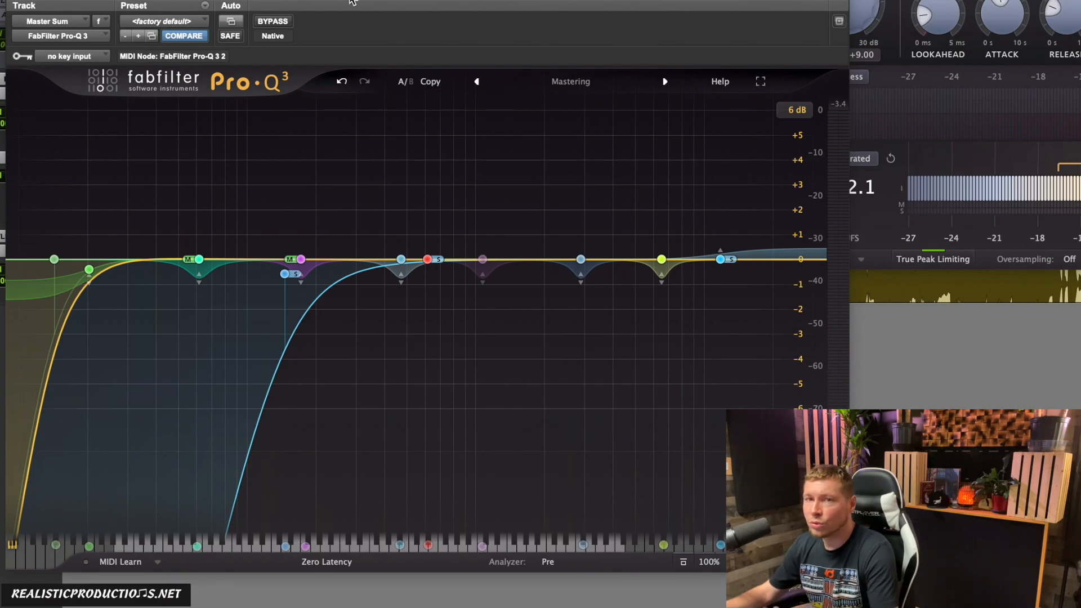
Step: In Pro-Q 3, boost the 175.45 Hz mid band by 5.22 dB and cut the 2971.7 Hz band by 5.53 dB
mouse_move(343, 211)
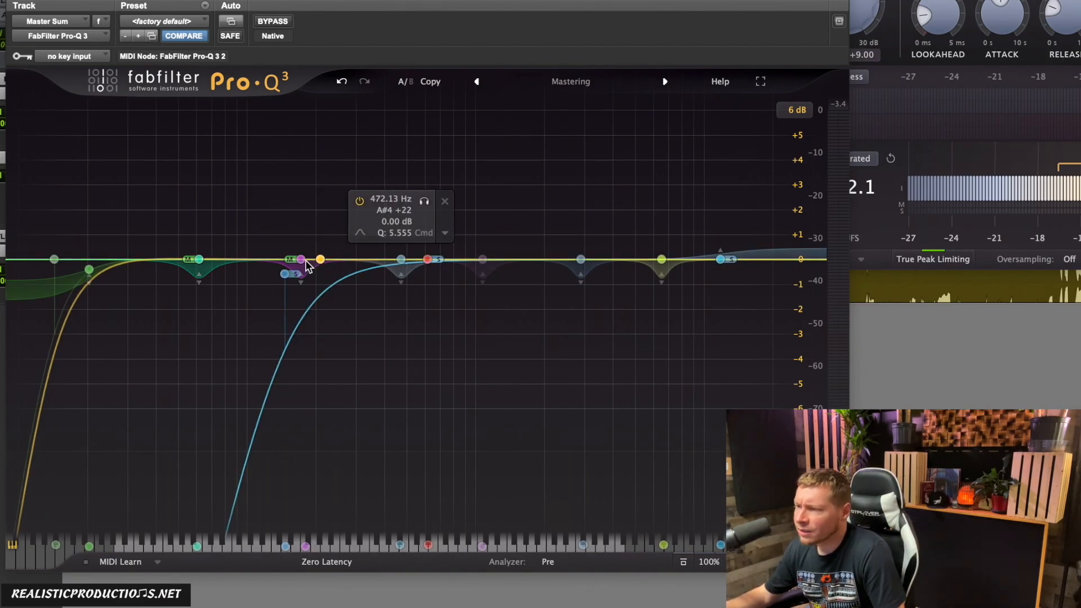
left_click_drag(300, 260, 303, 129)
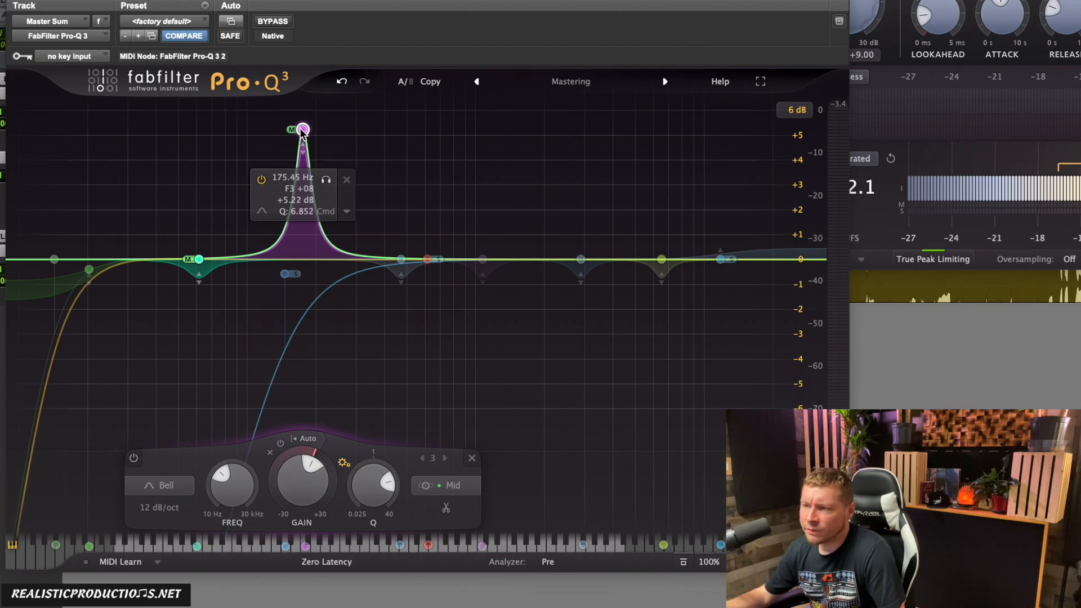
left_click_drag(582, 261, 584, 399)
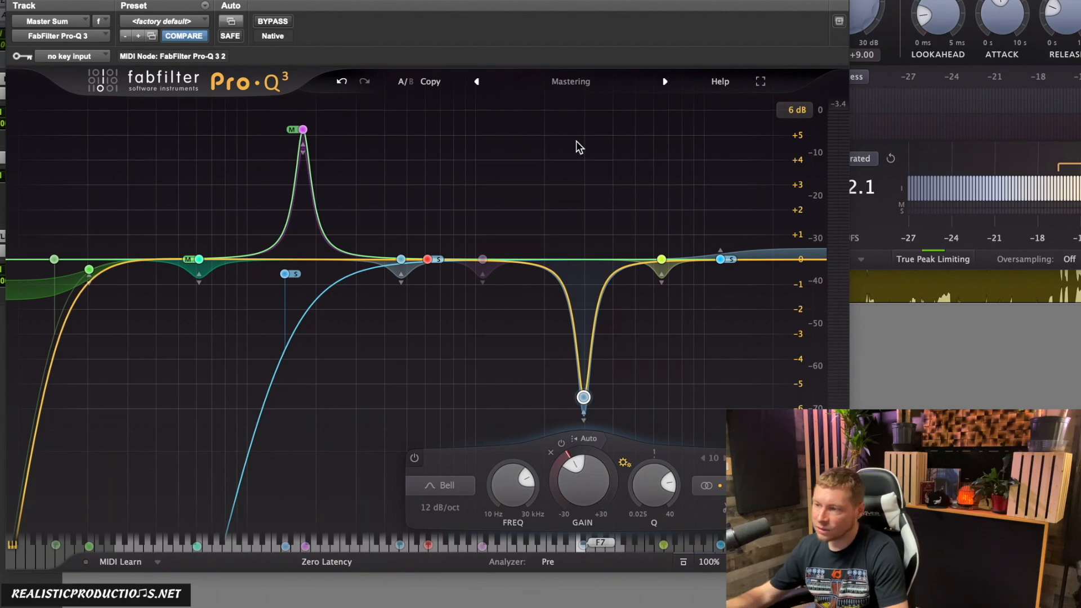
mouse_move(583, 399)
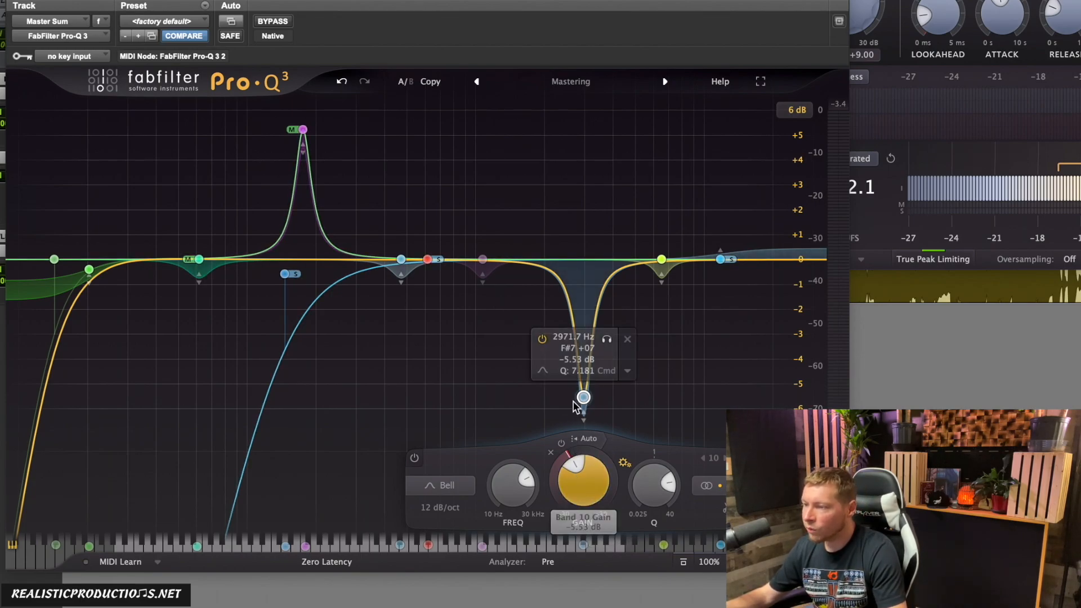
Step: Reset the gain of the 2971.7 Hz and 175.45 Hz bands to 0 dB and deselect the bands
left_click(583, 482, "alt")
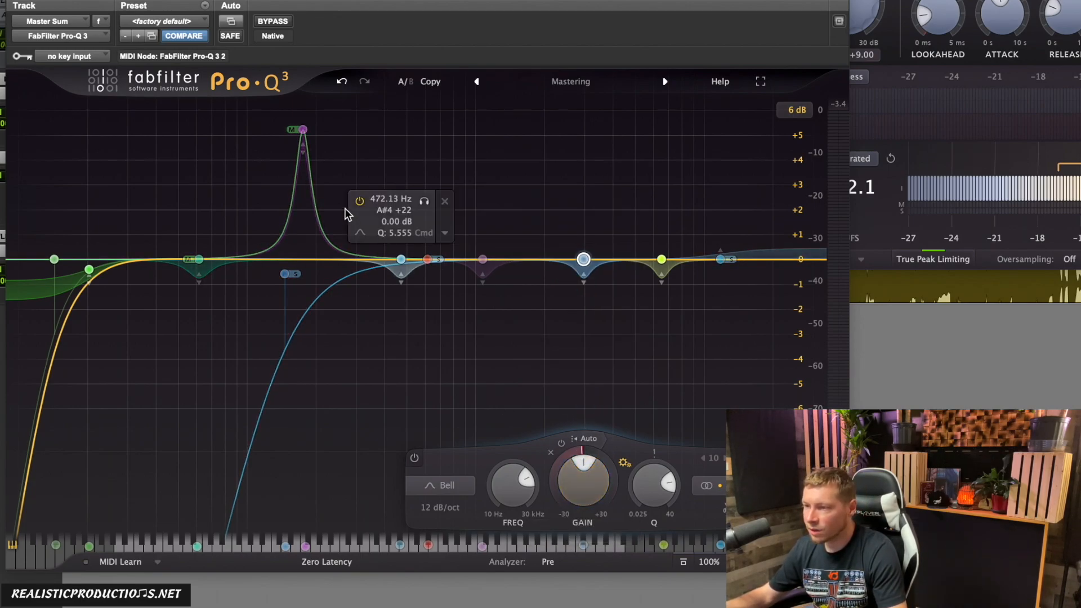
left_click(306, 130)
left_click(320, 480, "alt")
left_click(580, 179)
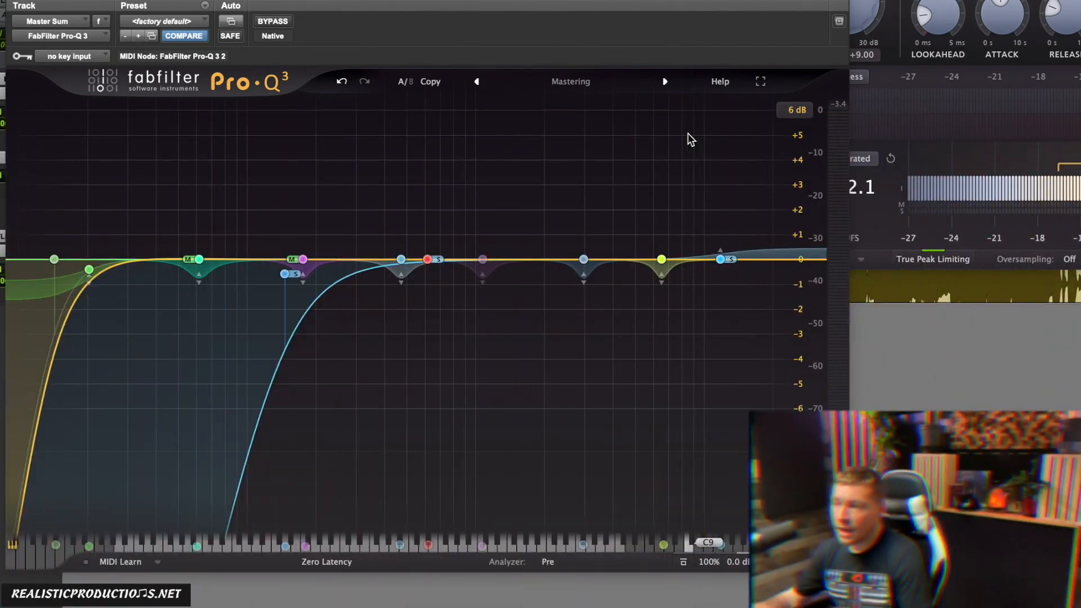
Step: Cut the gain of the bell band near 3 kHz and reset it to 0 dB
left_click_drag(583, 259, 585, 404)
double_click(579, 477)
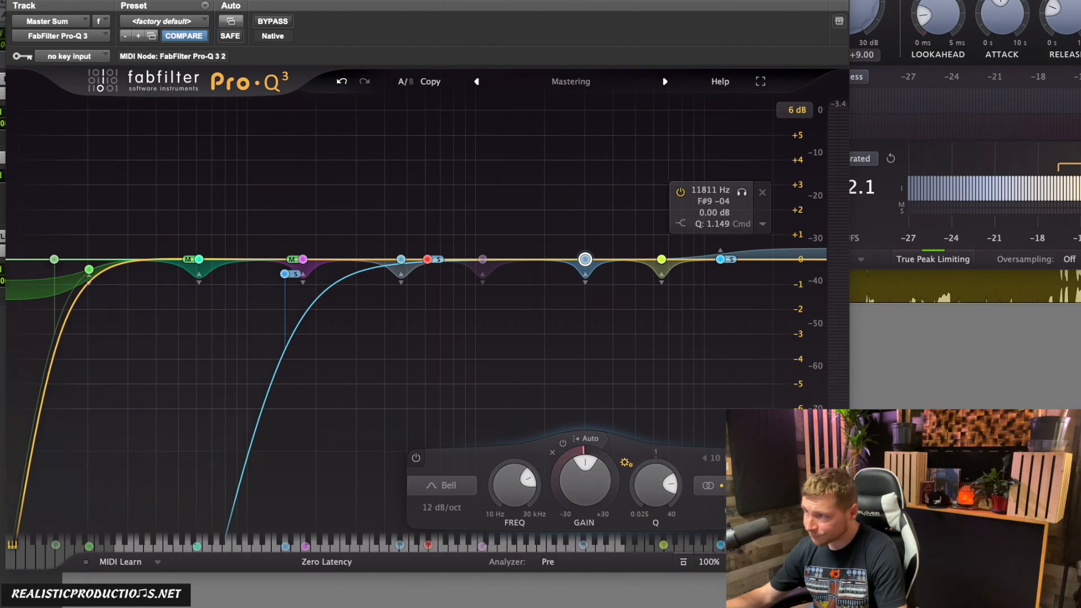
Step: Move the equalizer window up and set the gain display range to 30 dB
left_click_drag(723, 3, 731, 0)
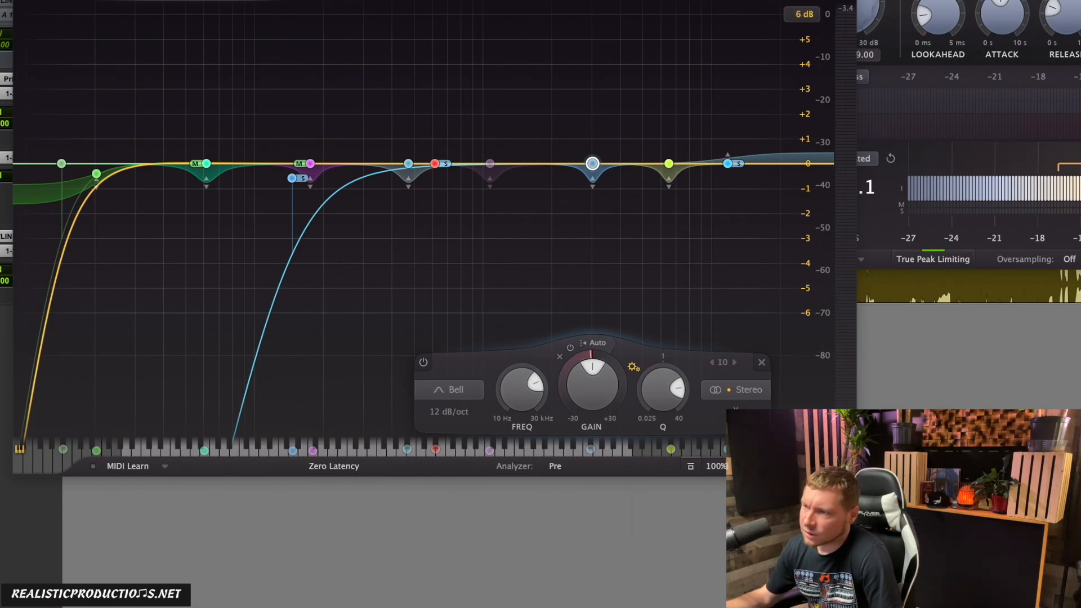
left_click(807, 18)
left_click(809, 15)
left_click(809, 15)
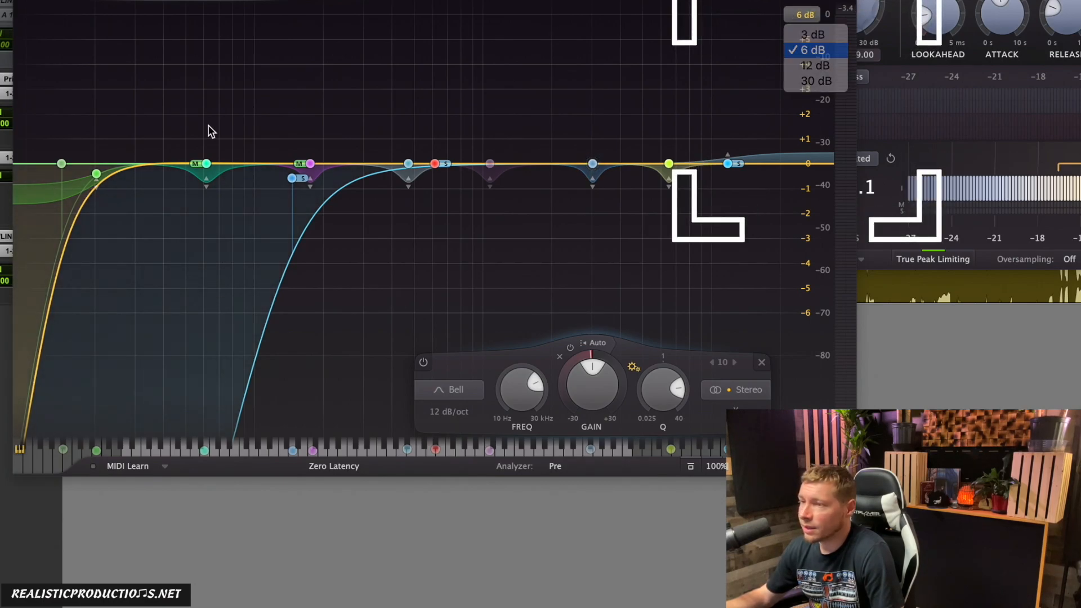
left_click(211, 131)
left_click(801, 17)
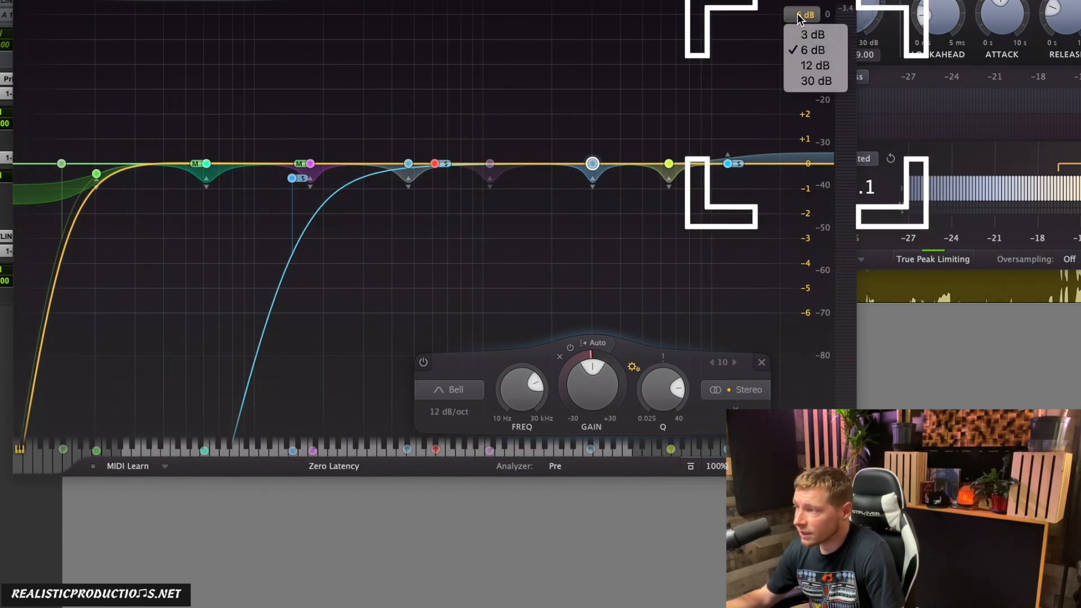
left_click(799, 82)
Step: Cut the 3 kHz bell band by 2.72 dB, reset its gain to 0 dB and return the display range to 6 dB
left_click_drag(592, 164, 592, 178)
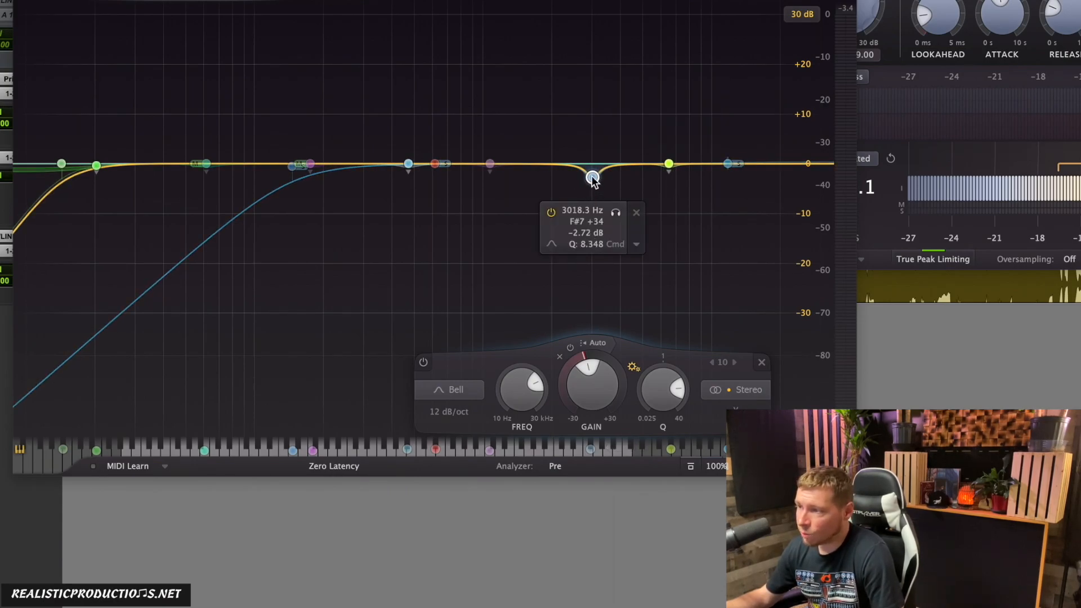
double_click(577, 363)
left_click(802, 14)
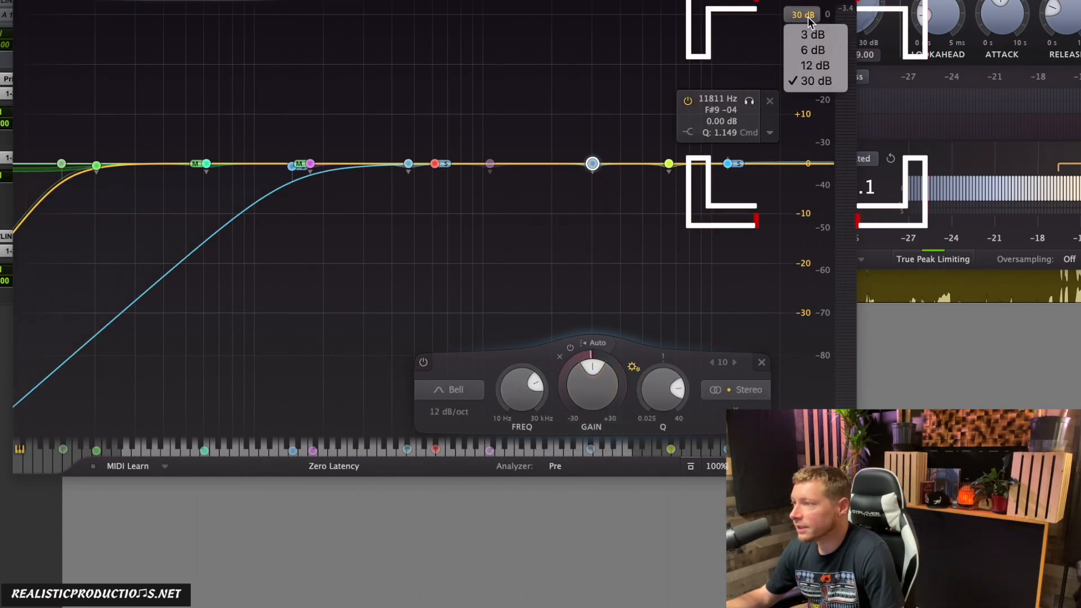
left_click(806, 52)
Step: Cut the 3 kHz bell band by 0.88 dB and reset its gain to 0 dB
left_click_drag(593, 164, 594, 187)
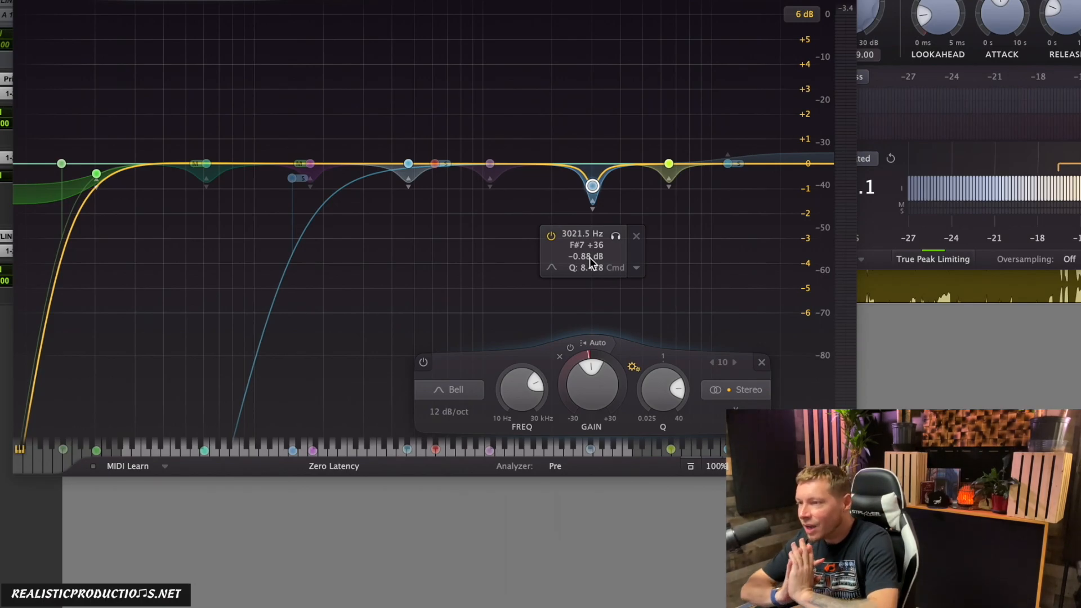
left_click(591, 189, "alt")
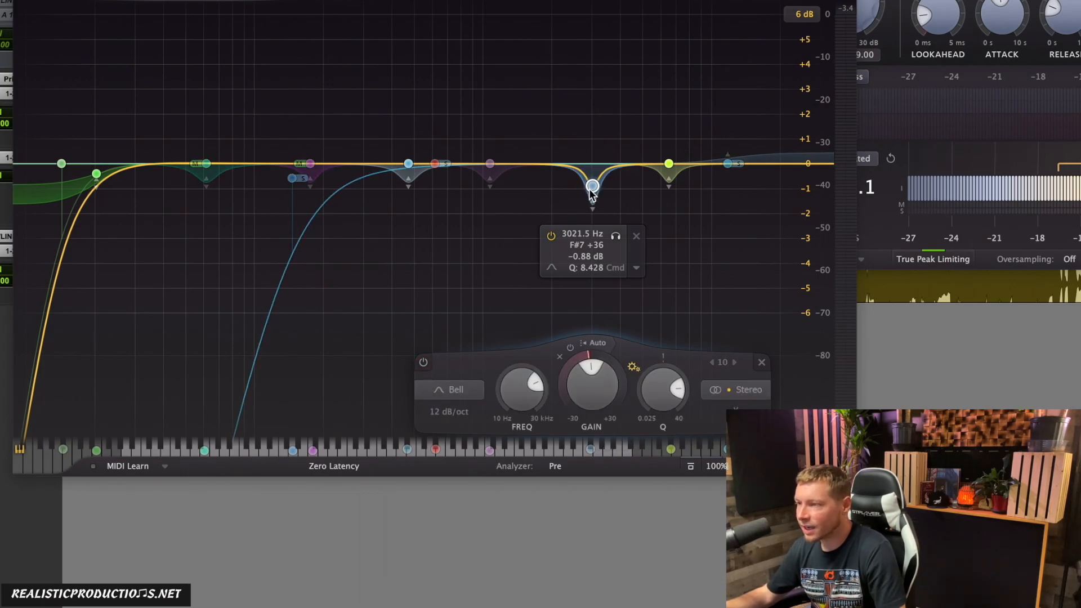
double_click(586, 388)
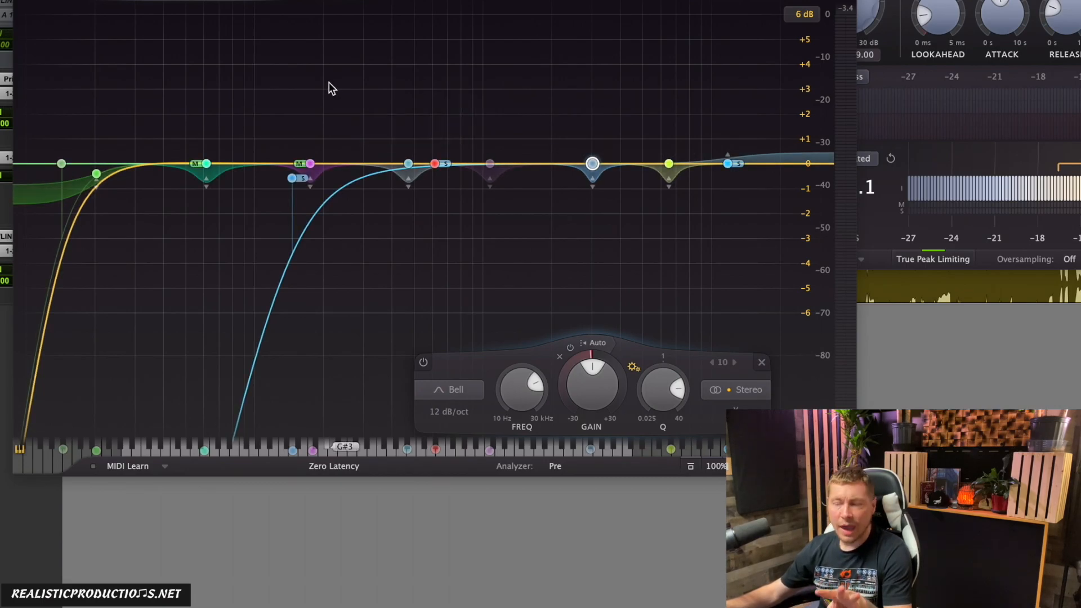
Step: Inspect the dynamic mid bands at 61.698 Hz and 175.45 Hz and the stereo band at 3021.5 Hz
left_click(206, 163)
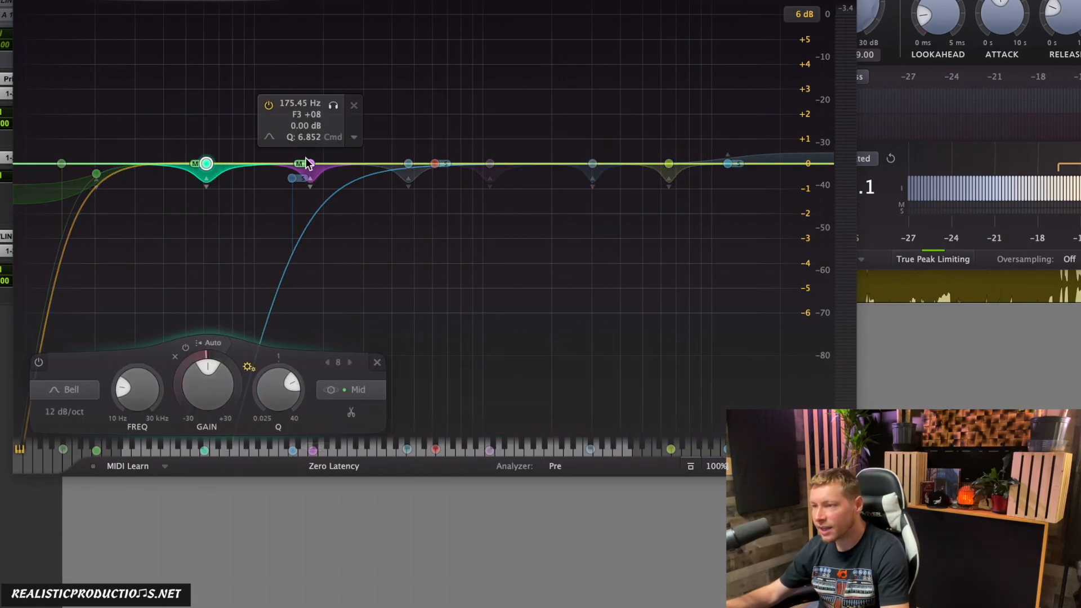
left_click(310, 163)
left_click(195, 82)
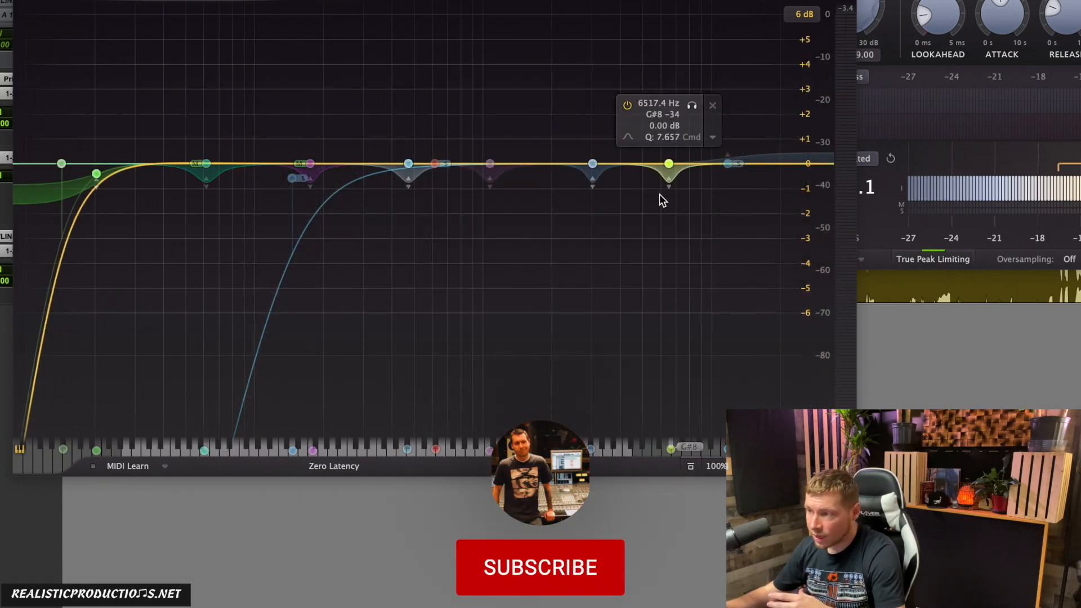
left_click(592, 164)
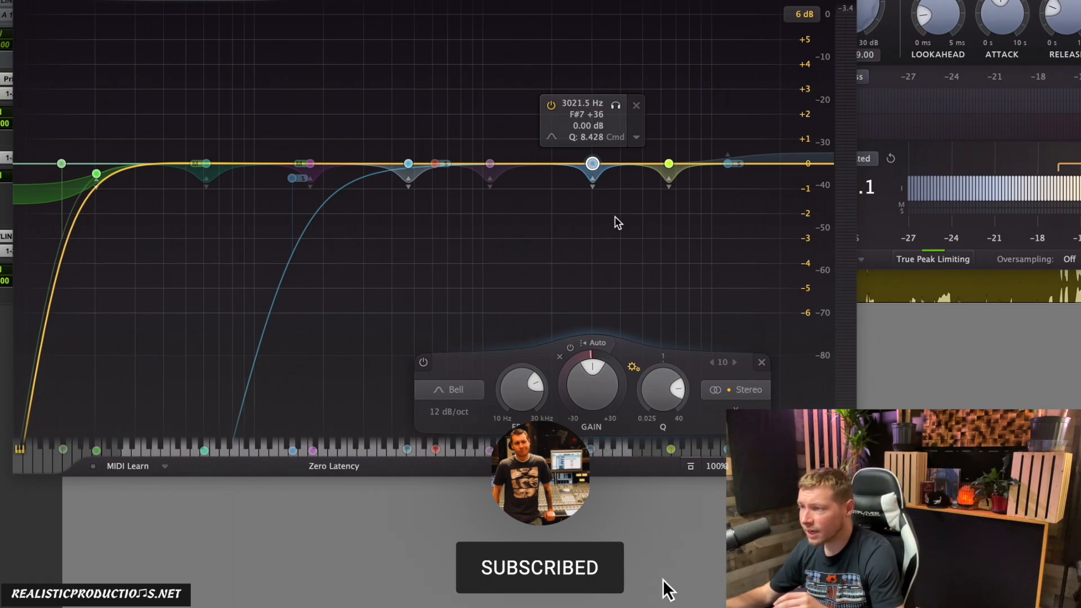
left_click(622, 228)
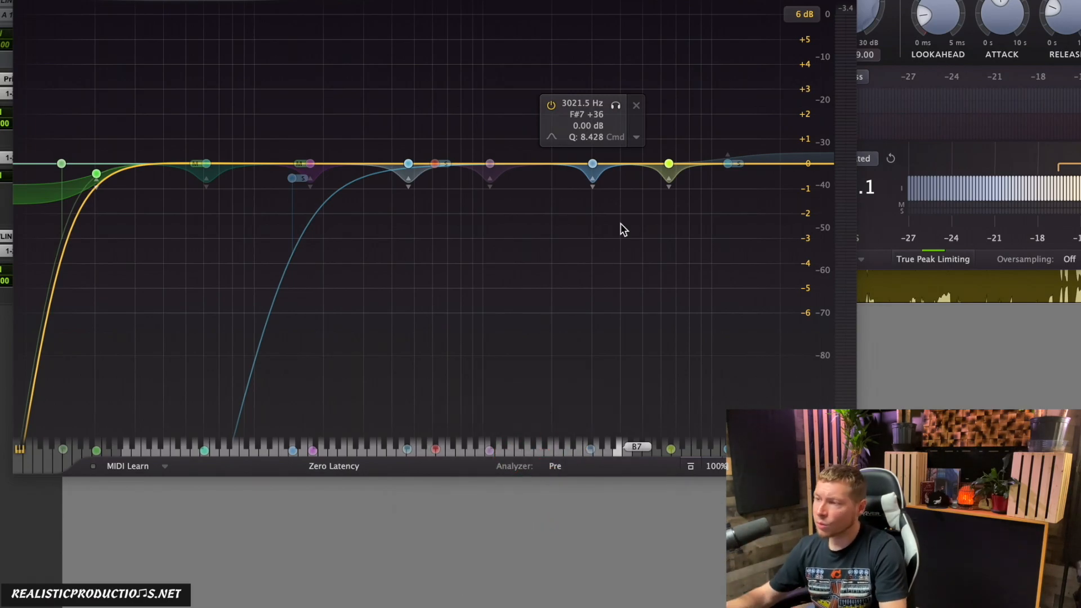
Step: Cut the 3021.5 Hz band by 0.54 dB and reset its gain to 0 dB
left_click(592, 164)
left_click_drag(592, 164, 591, 178)
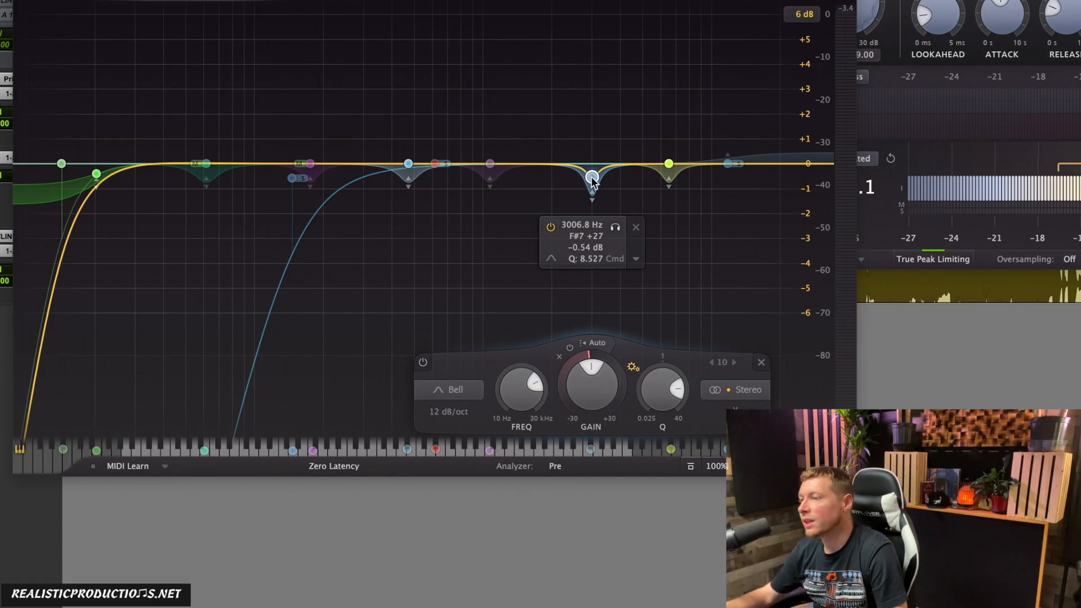
left_click(588, 385, "alt")
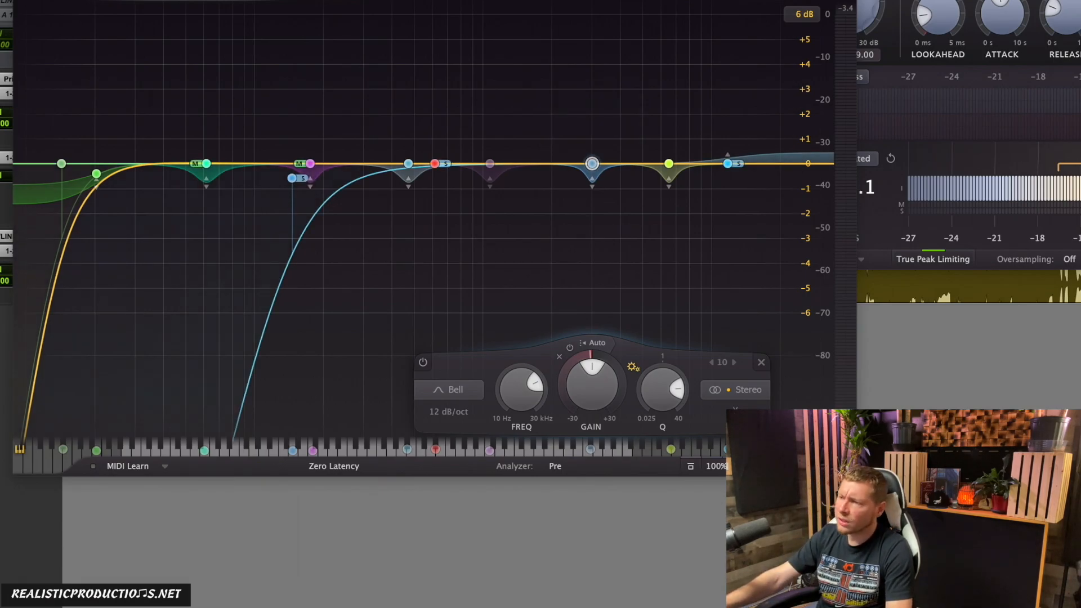
Step: Start playback, sweep the 175.45 Hz mid band with a boost, and settle it into a slight cut
key("space")
left_click_drag(310, 163, 333, 101)
left_click(358, 42)
left_click_drag(360, 46, 333, 54)
left_click_drag(312, 388, 312, 395)
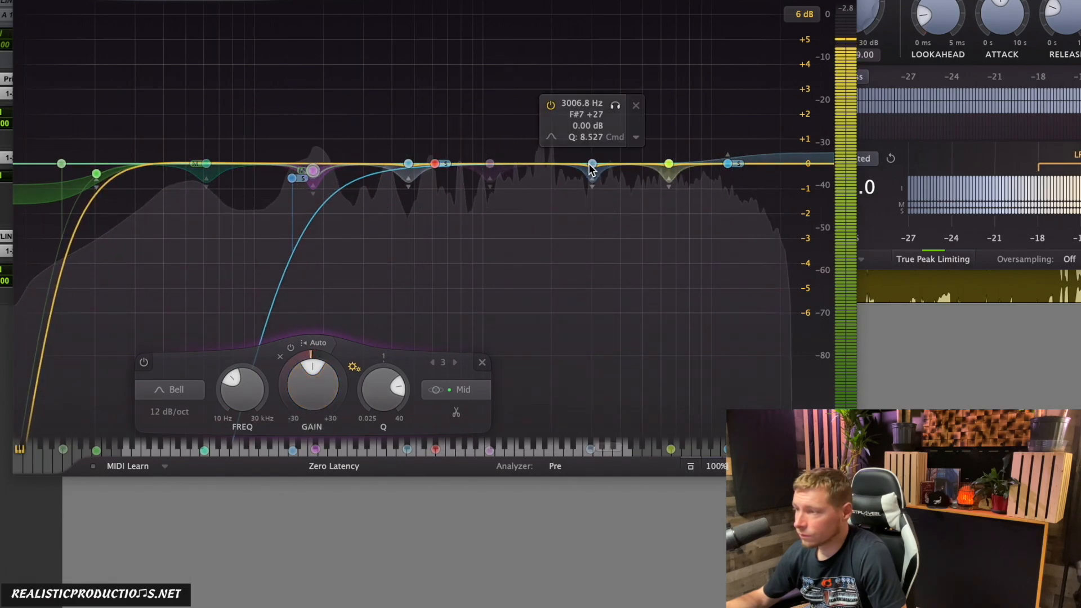
Step: Retune the 3006.8 Hz band to 3278.7 Hz with a 0.46 dB cut
left_click(591, 163)
left_click_drag(589, 163, 586, 175)
mouse_move(609, 226)
left_mouse_down()
mouse_move(581, 225)
mouse_move(625, 223)
mouse_move(546, 226)
mouse_move(616, 210)
left_mouse_up()
Step: Sweep the 6517.4 Hz band with a 5.54 dB boost at 6376.9 Hz and settle it into a cut of about 0.5 dB
left_click_drag(669, 169, 666, 26)
left_click(691, 225)
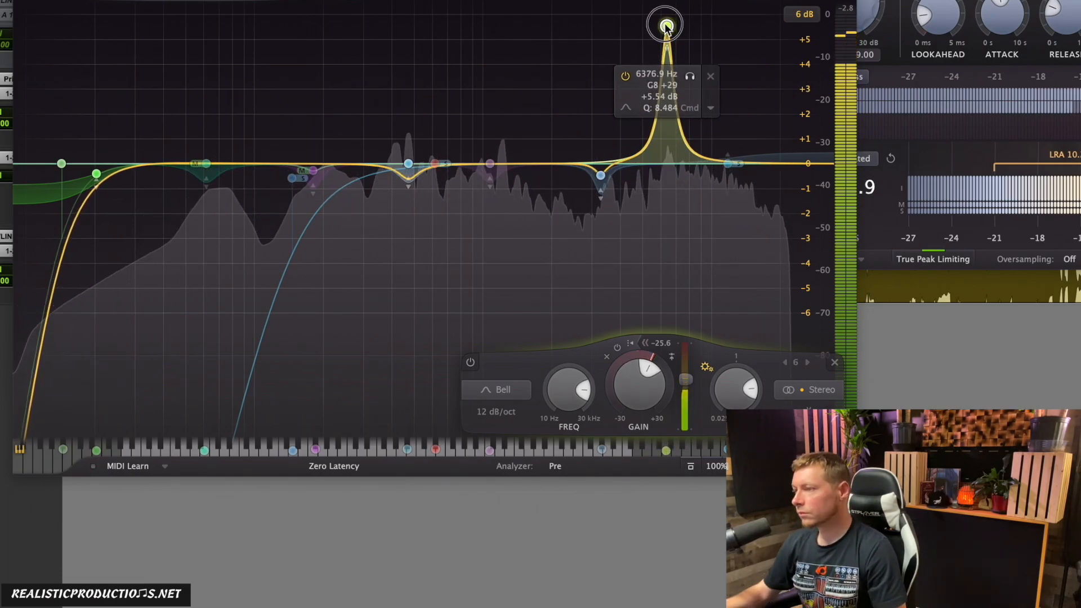
scroll(632, 389, "down", 12)
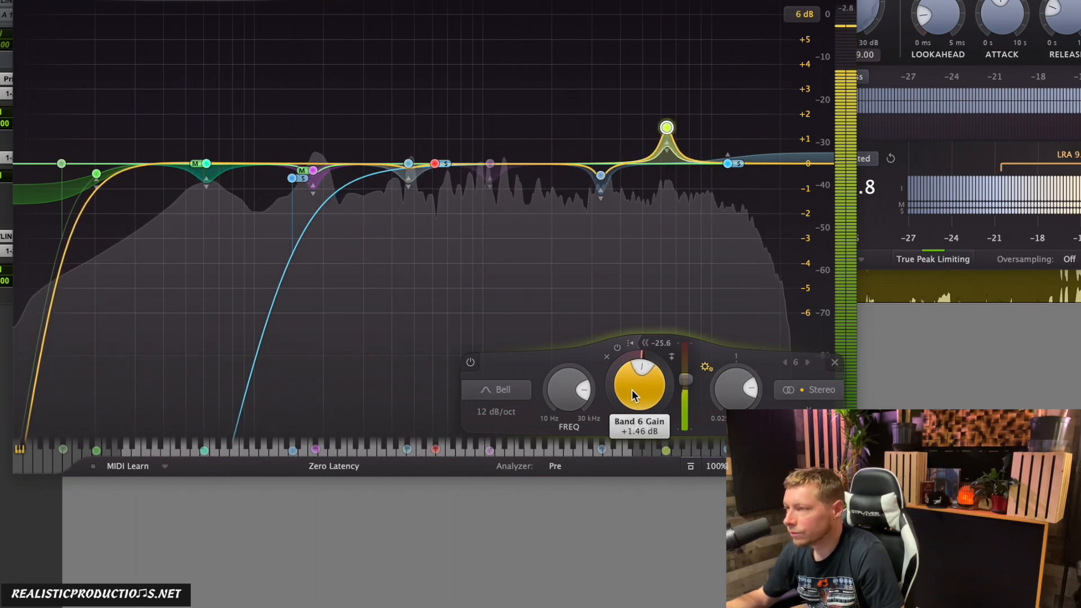
Step: Move the 472.13 Hz stereo band and the 617.23 Hz side band slightly higher in frequency and give each a small cut
left_click(406, 172)
left_click_drag(405, 171, 406, 181)
left_click_drag(431, 231, 455, 231)
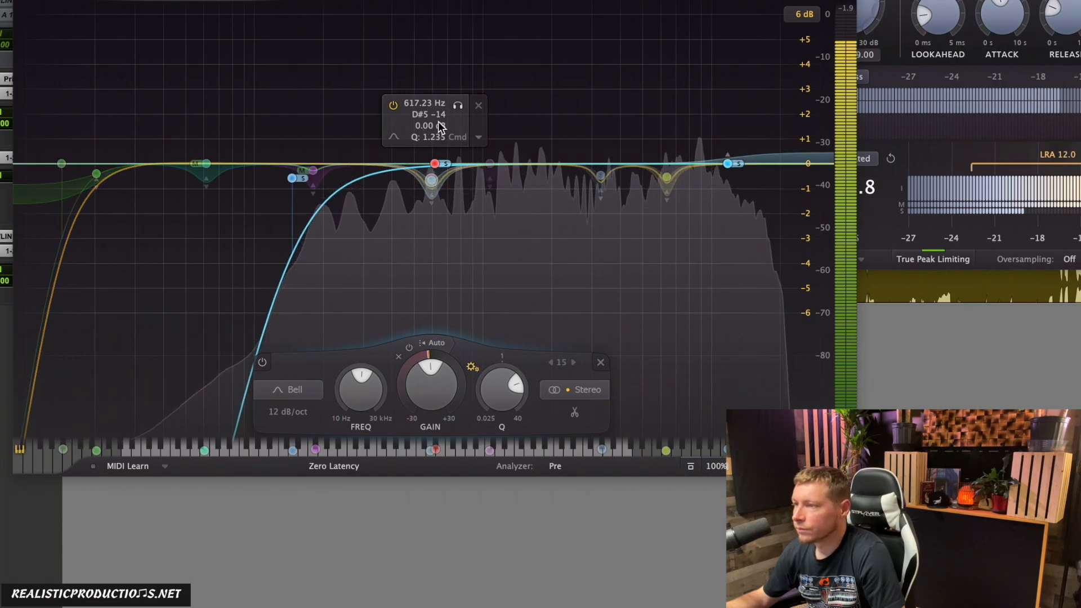
left_click_drag(436, 164, 465, 193)
left_click(480, 202)
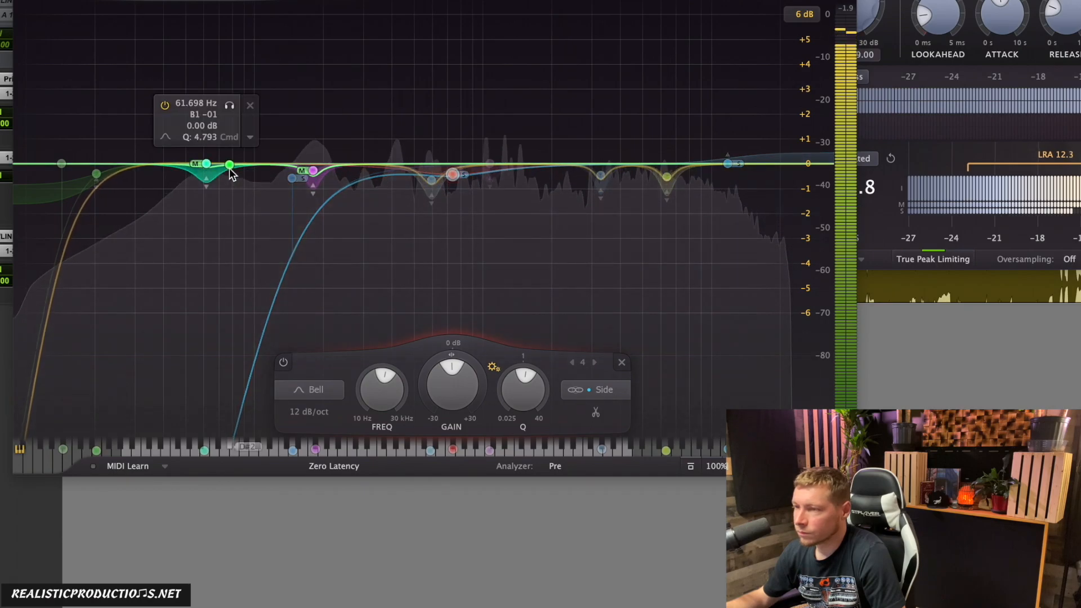
Step: Solo the 61.698 Hz mid band and lower its frequency to 58.631 Hz
left_click(208, 167)
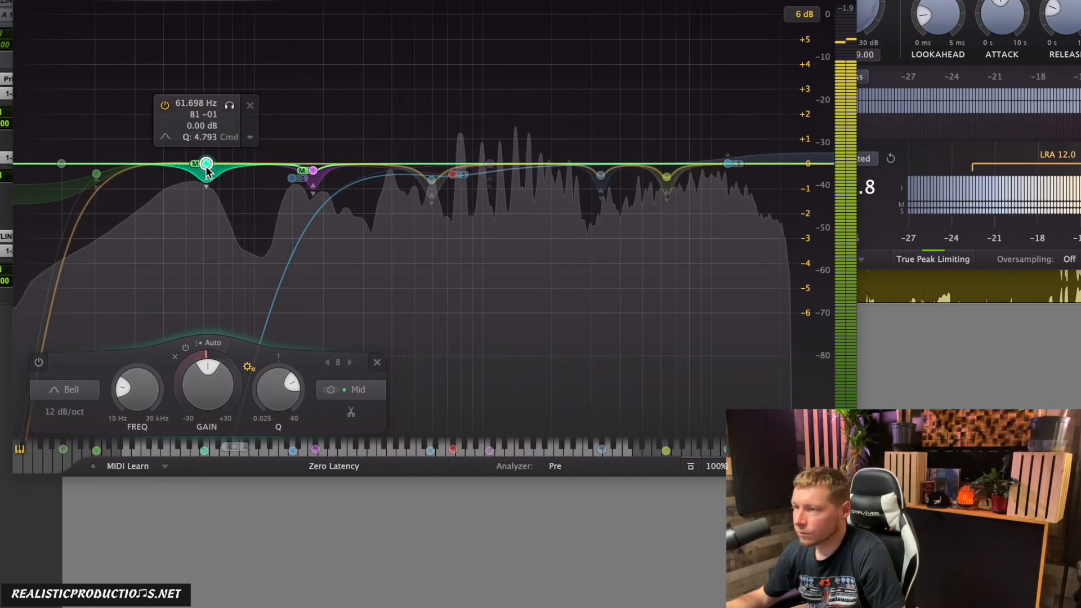
left_click(228, 106)
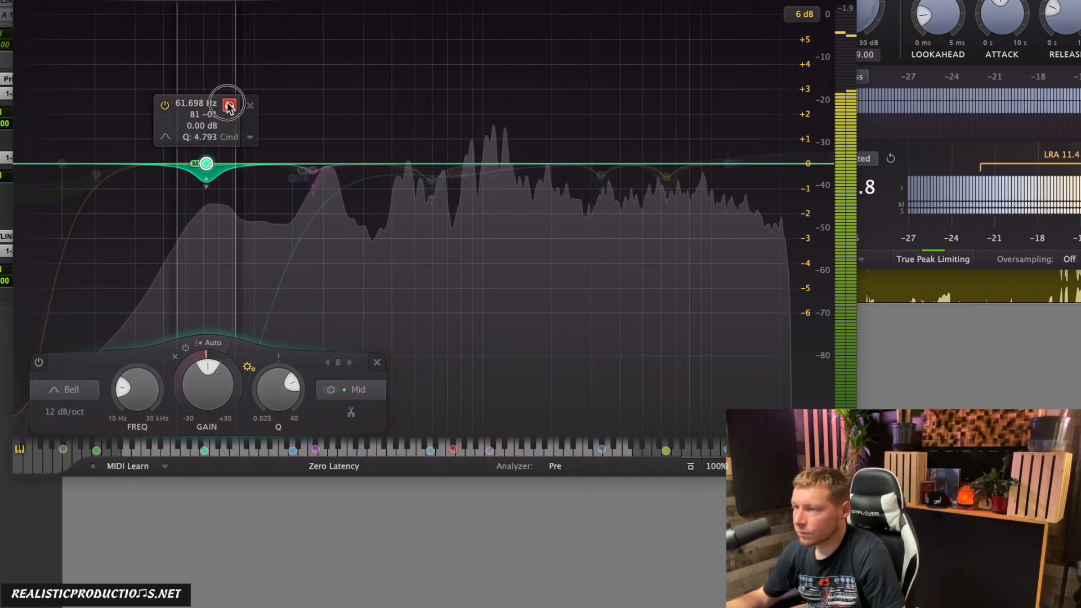
left_click_drag(229, 105, 227, 108)
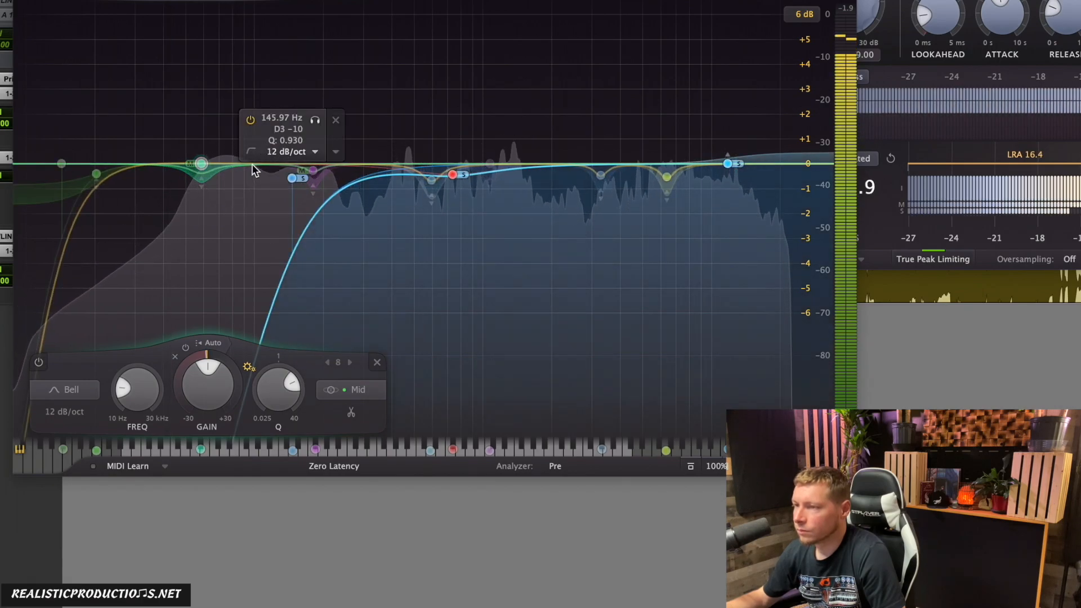
Step: Add a 1.72 dB mid bell boost at 31.088 Hz, set the side high shelf to +1.94 dB at 9308.8 Hz, and stop playback
left_click(171, 150)
left_click_drag(171, 150, 138, 125)
left_click_drag(765, 170, 705, 115)
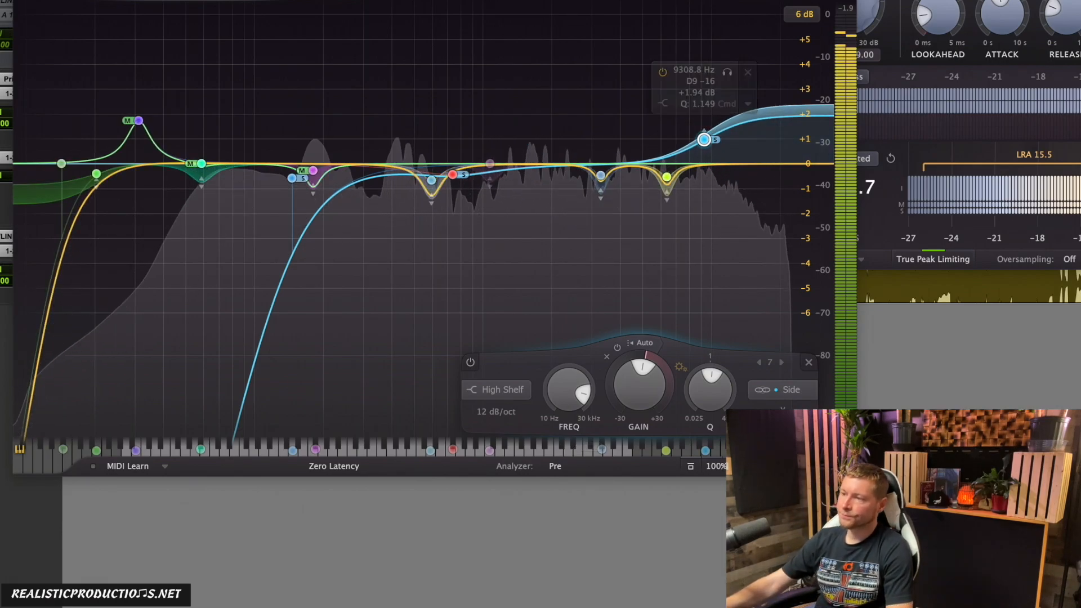
key("space")
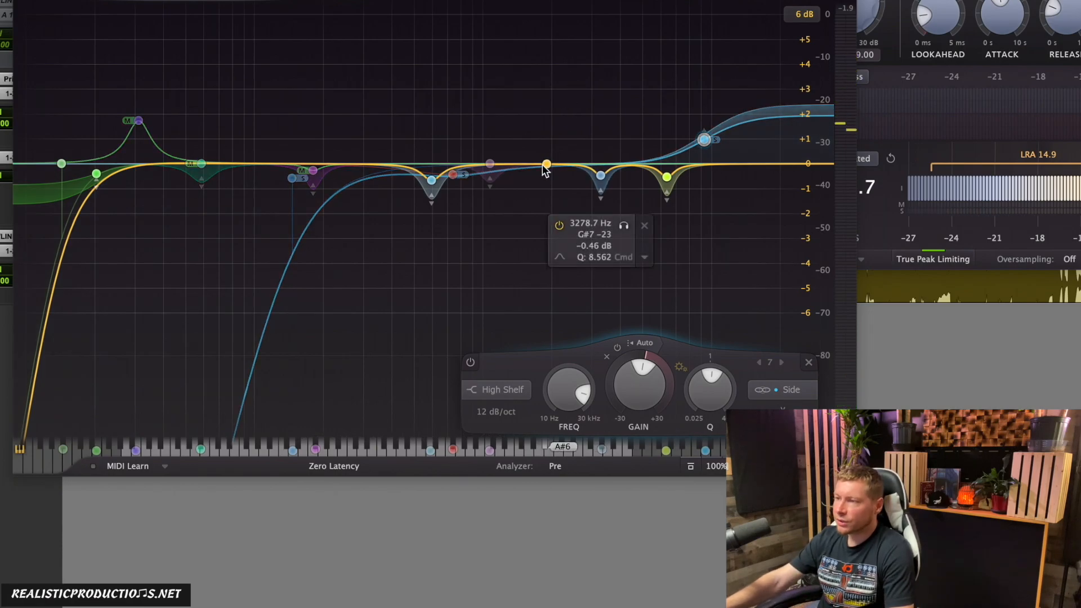
Step: Review the equalizer's bypassed band, low mid-channel bands, side high shelf, low shelf and side low cut
left_click(489, 165)
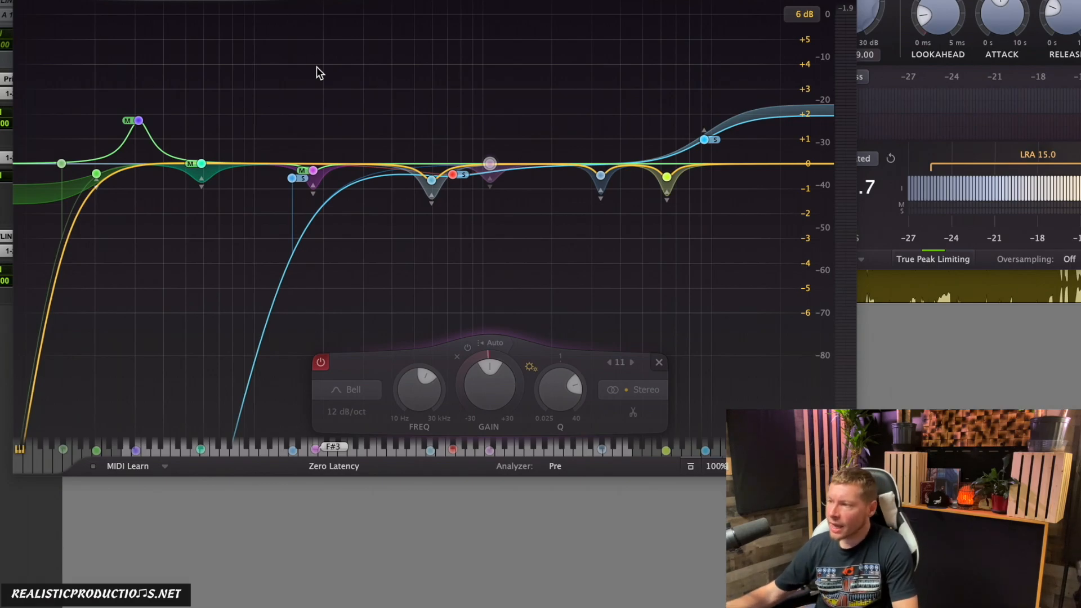
mouse_move(322, 179)
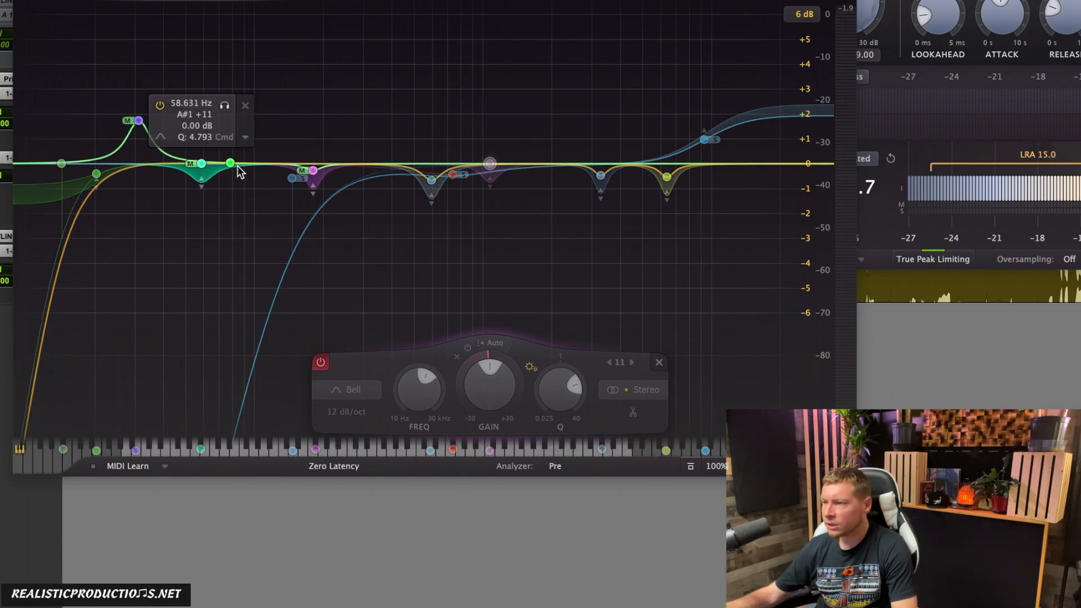
left_click(205, 164)
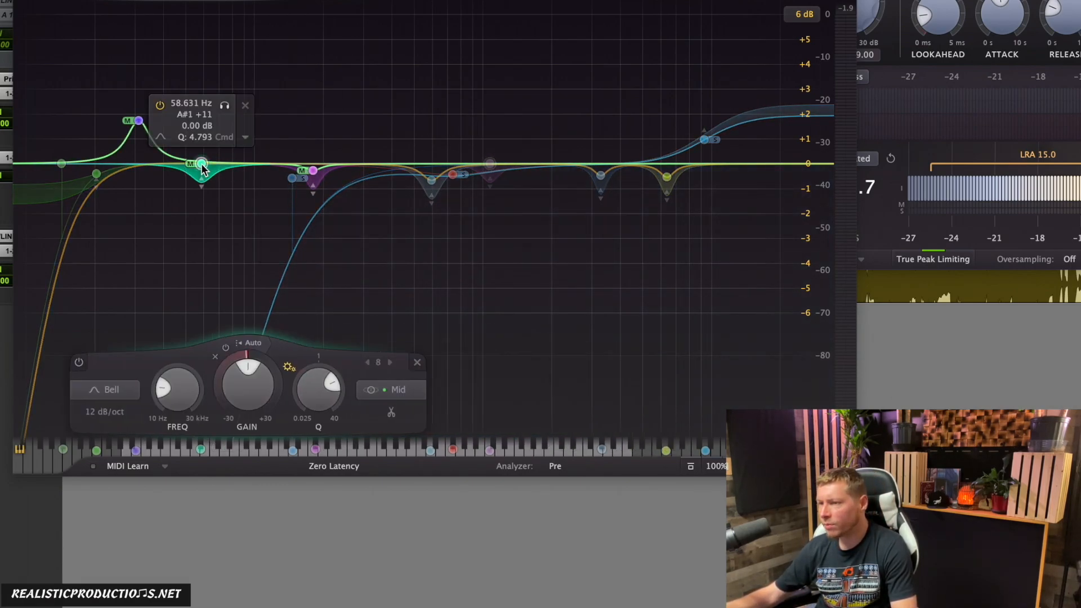
left_click(138, 123)
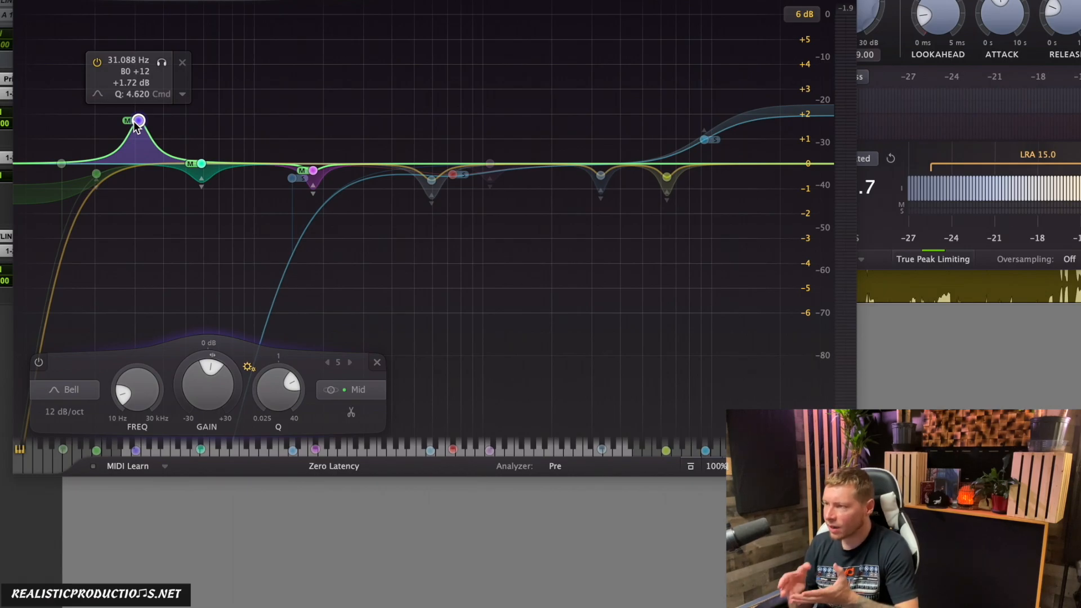
left_click(698, 141)
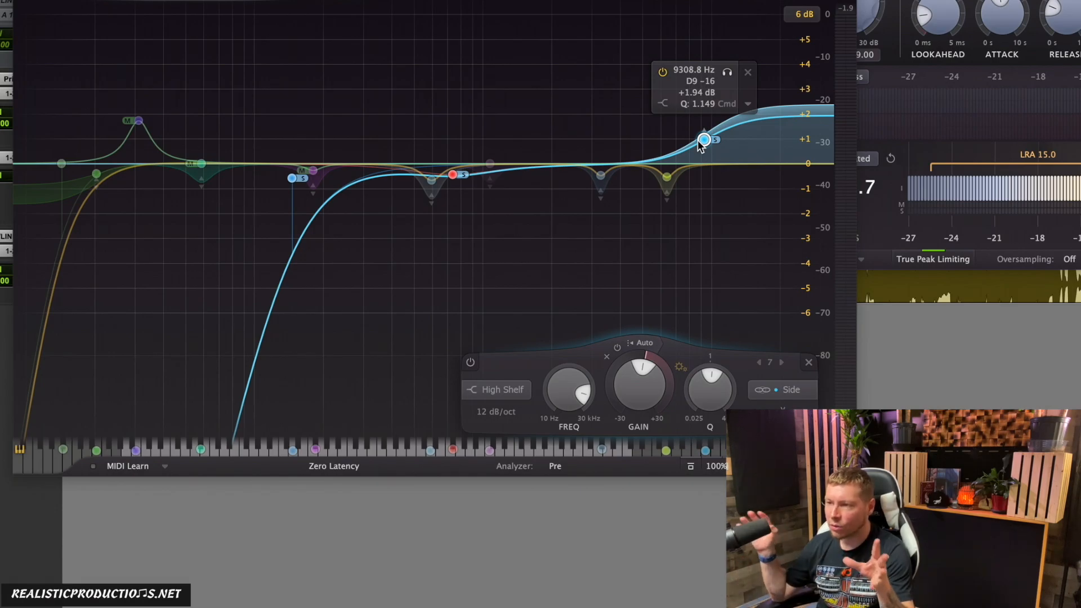
left_click(99, 173)
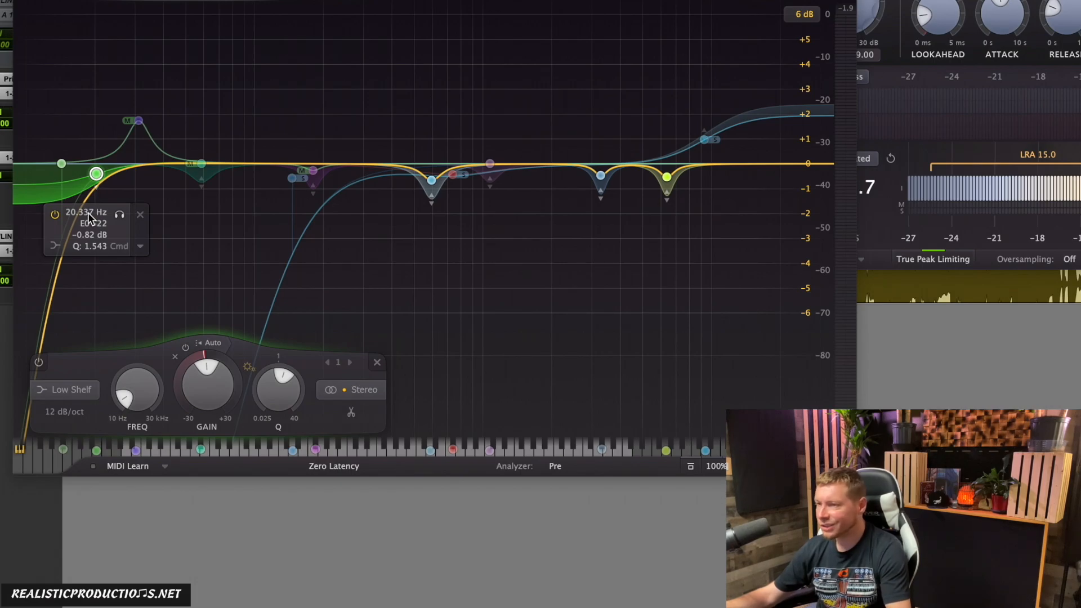
left_click(292, 177)
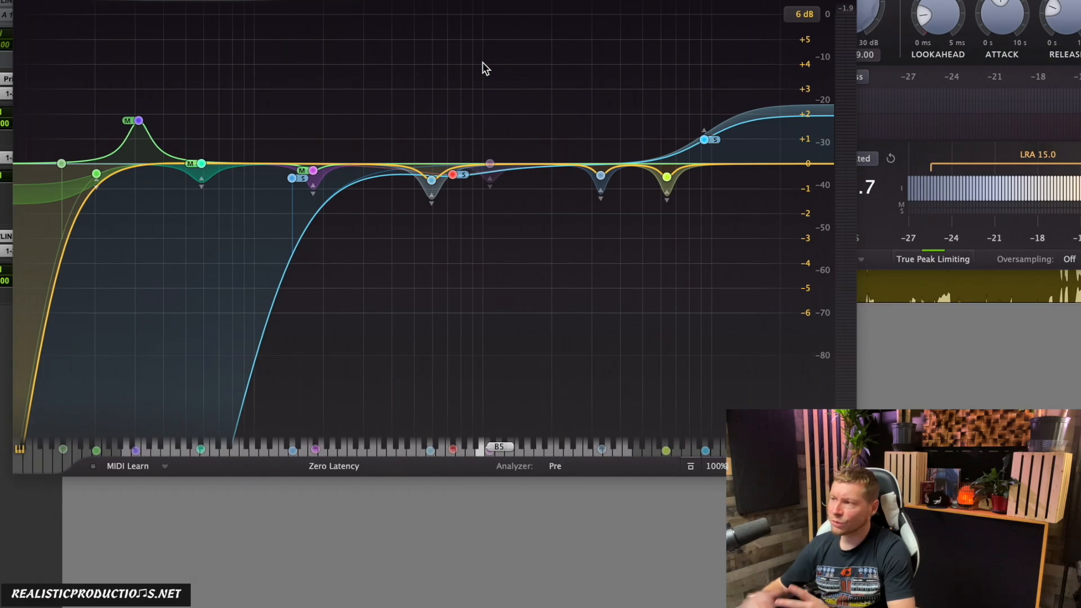
mouse_move(490, 163)
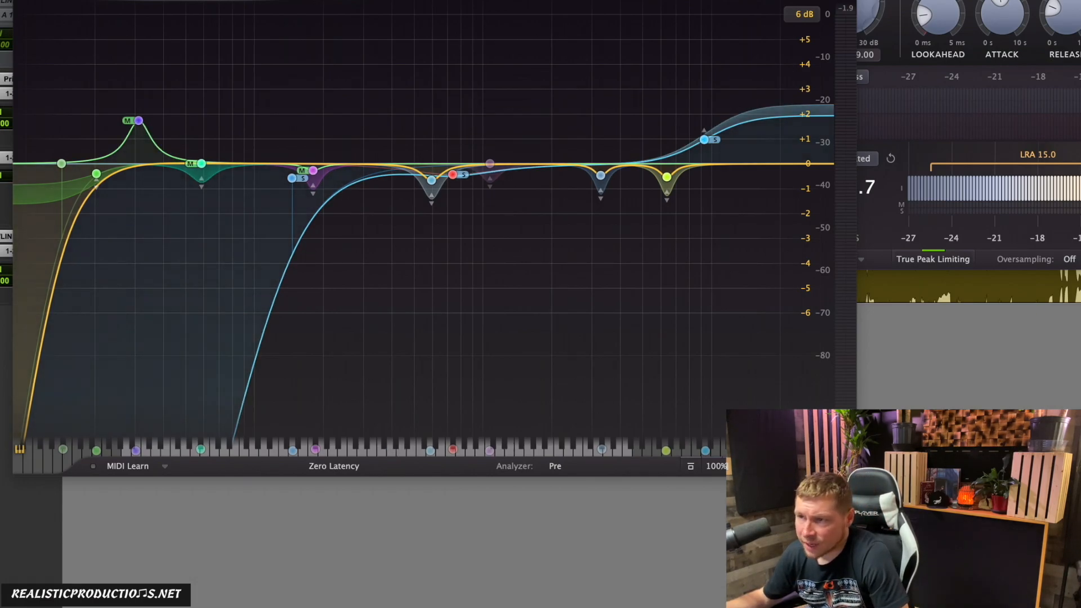
Step: Reposition the equalizer, bring Youlean Loudness Meter 2 into view to read the integrated and short-term loudness, and close the meter
left_click_drag(490, 0, 569, 63)
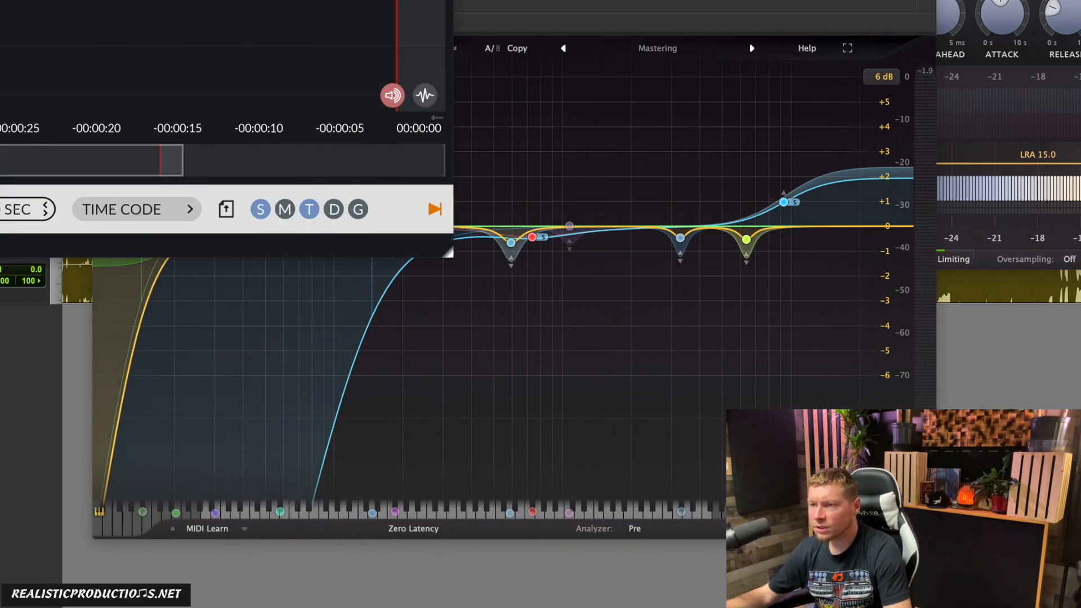
left_click_drag(28, 1, 685, 0)
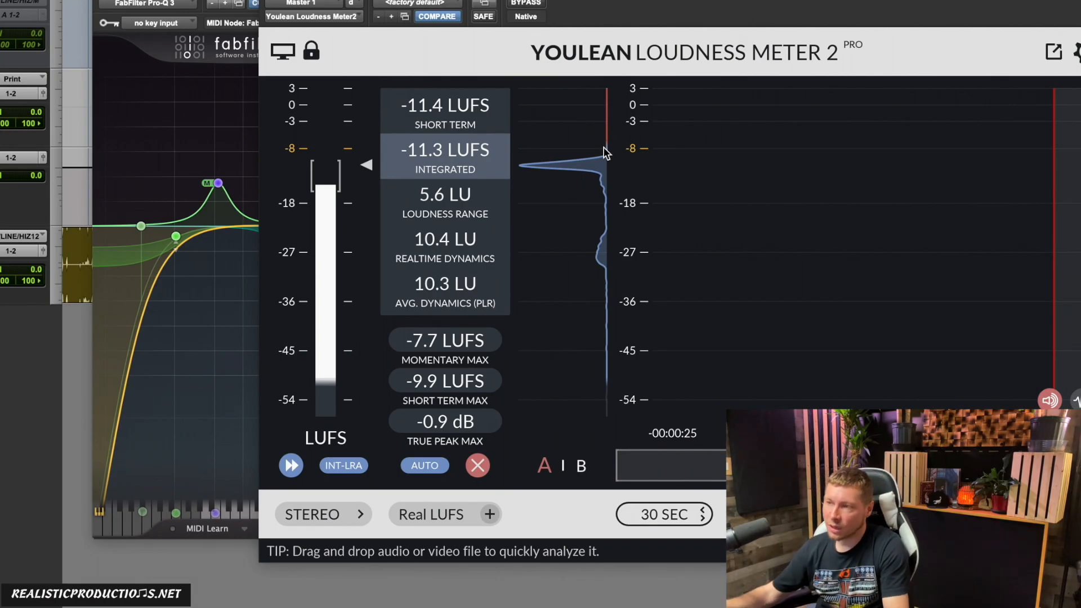
left_click(266, 2)
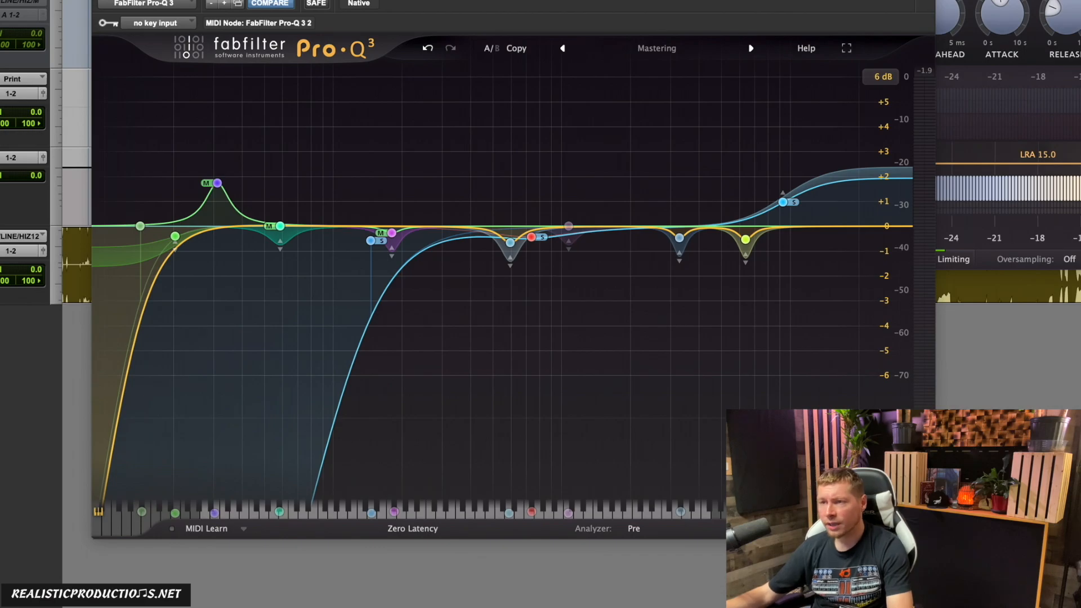
Step: Open FabFilter Pro-MB to examine its compression bands and make the plug-in inactive
left_click(3, 82)
left_click_drag(576, 0, 507, 0)
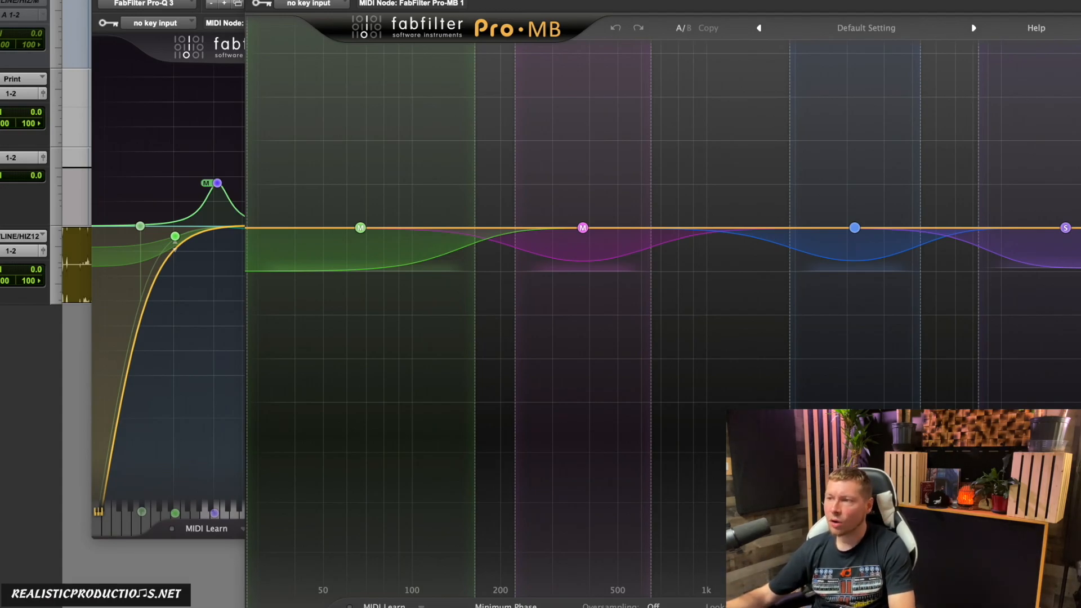
left_click(3, 81, "ctrl+super")
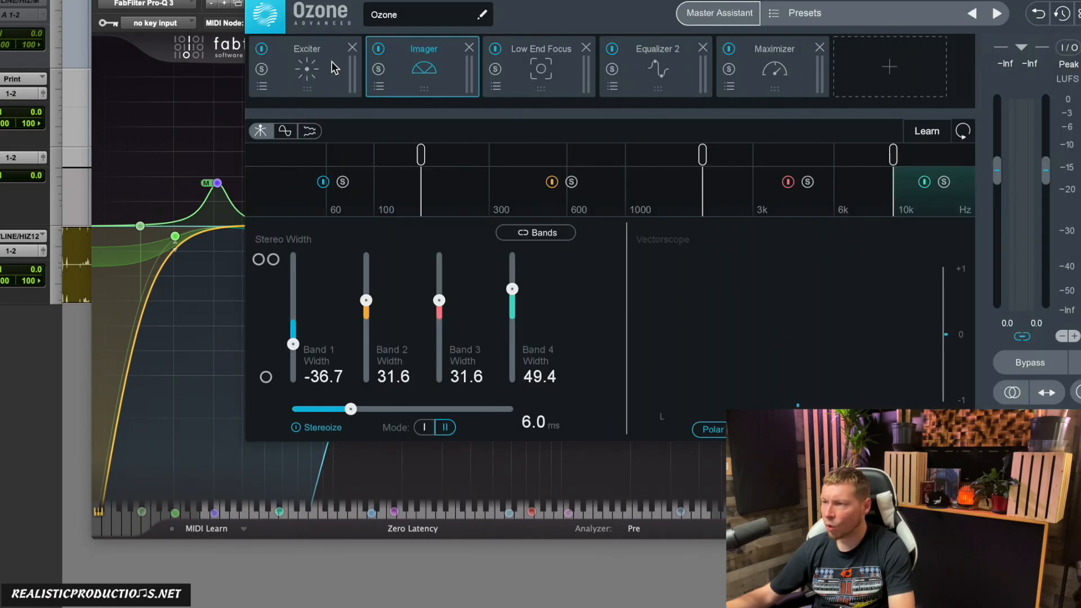
Step: Examine the Exciter module in Ozone and close the Ozone window
left_click(316, 75)
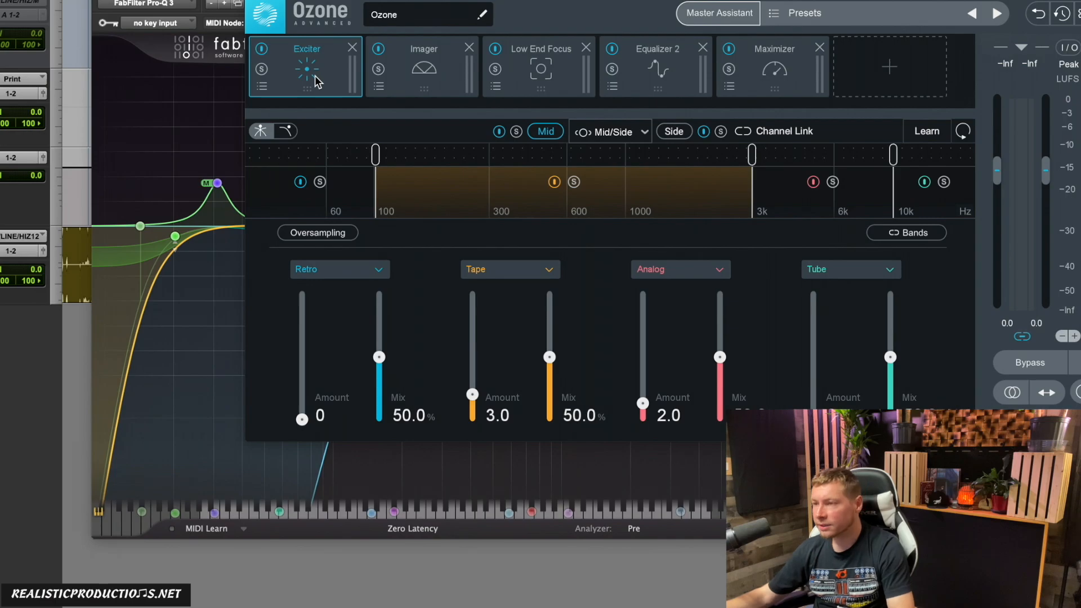
key("super+w")
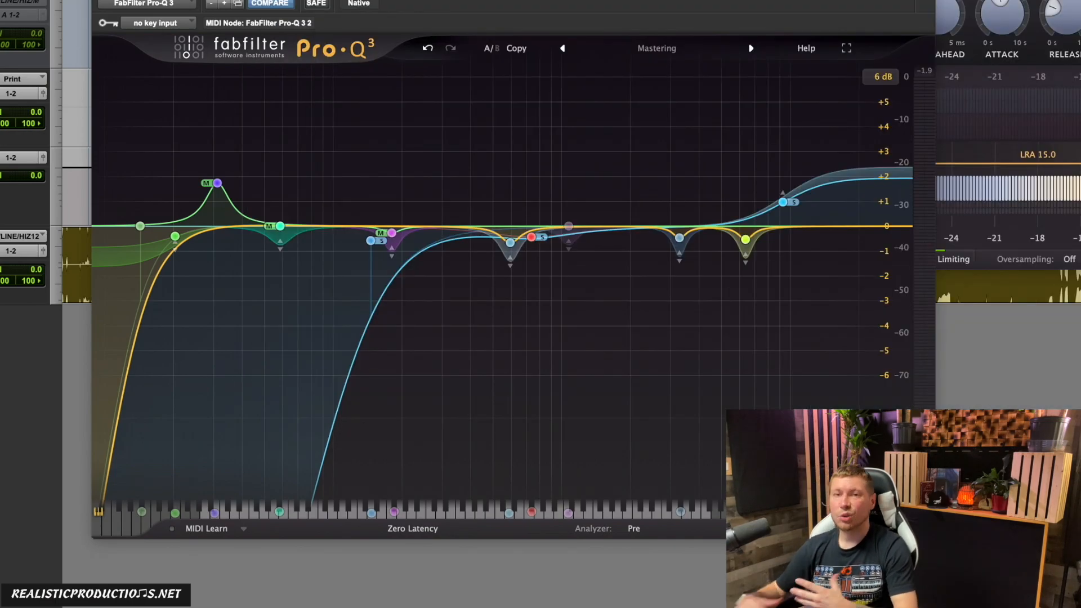